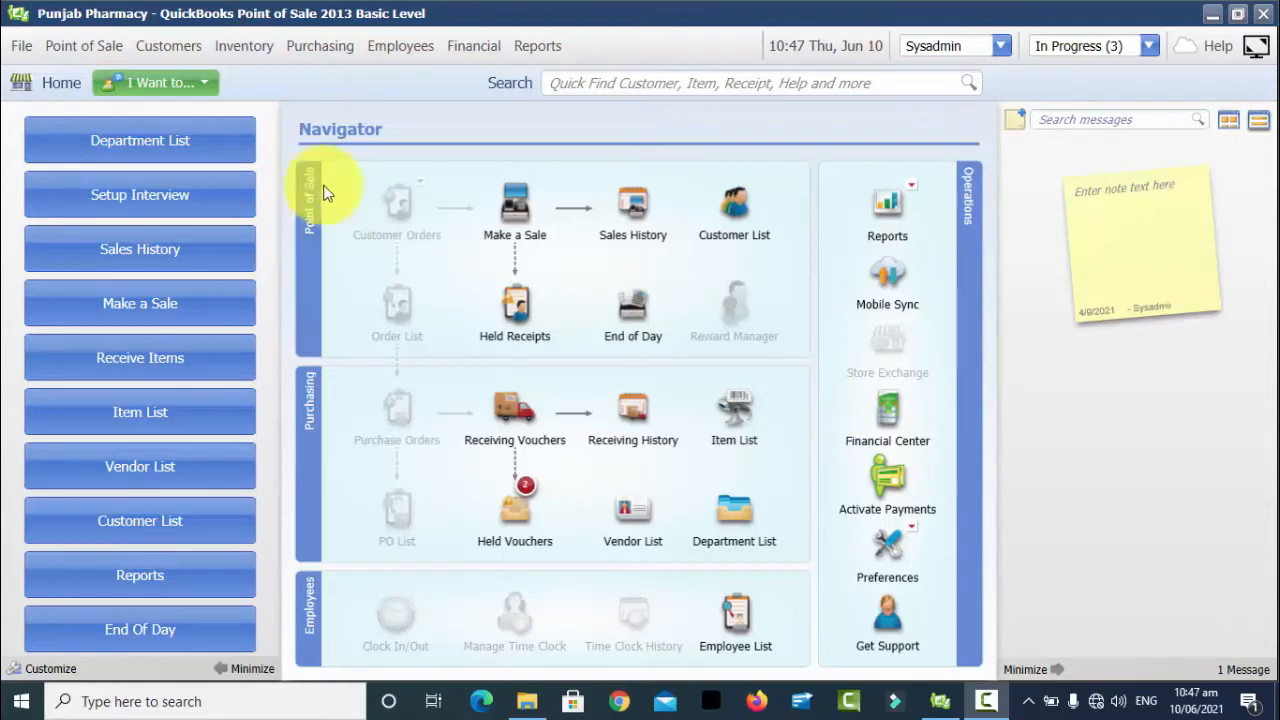
Start the Data Import Wizard and choose Customers as the type of data to import.
{"action": "left_click", "coordinate": [20, 46]}
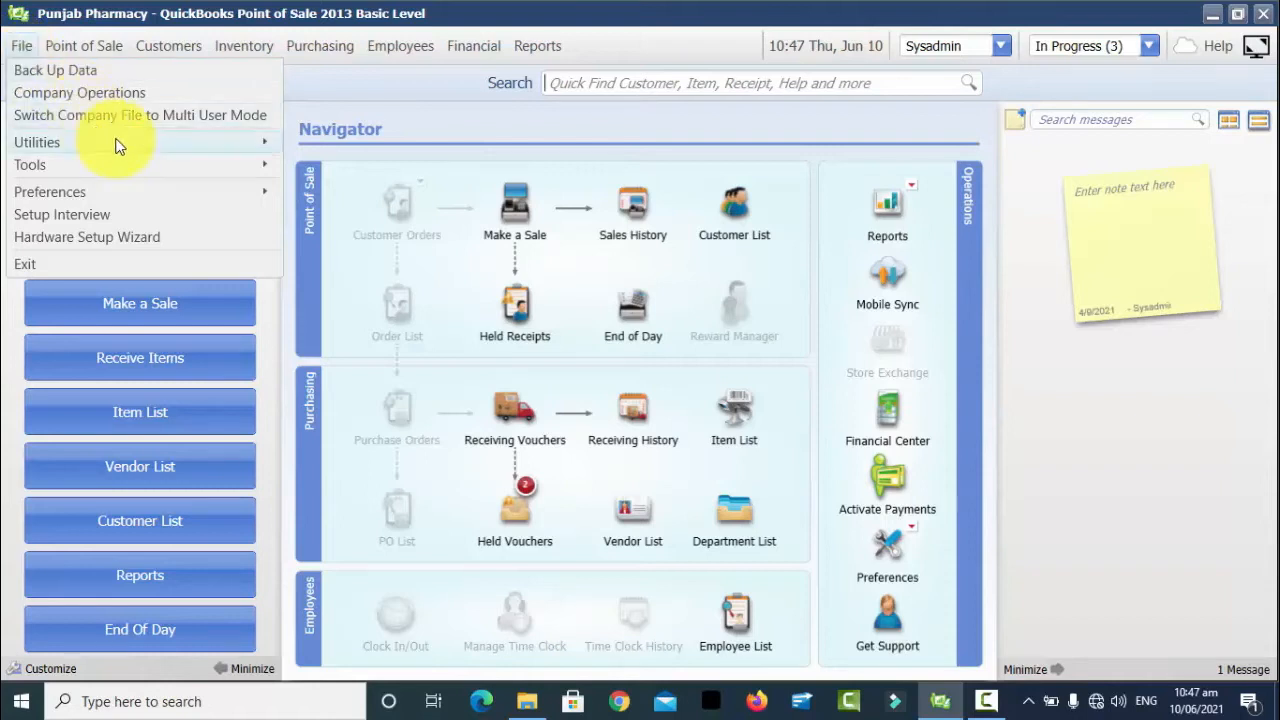
{"action": "mouse_move", "coordinate": [120, 143]}
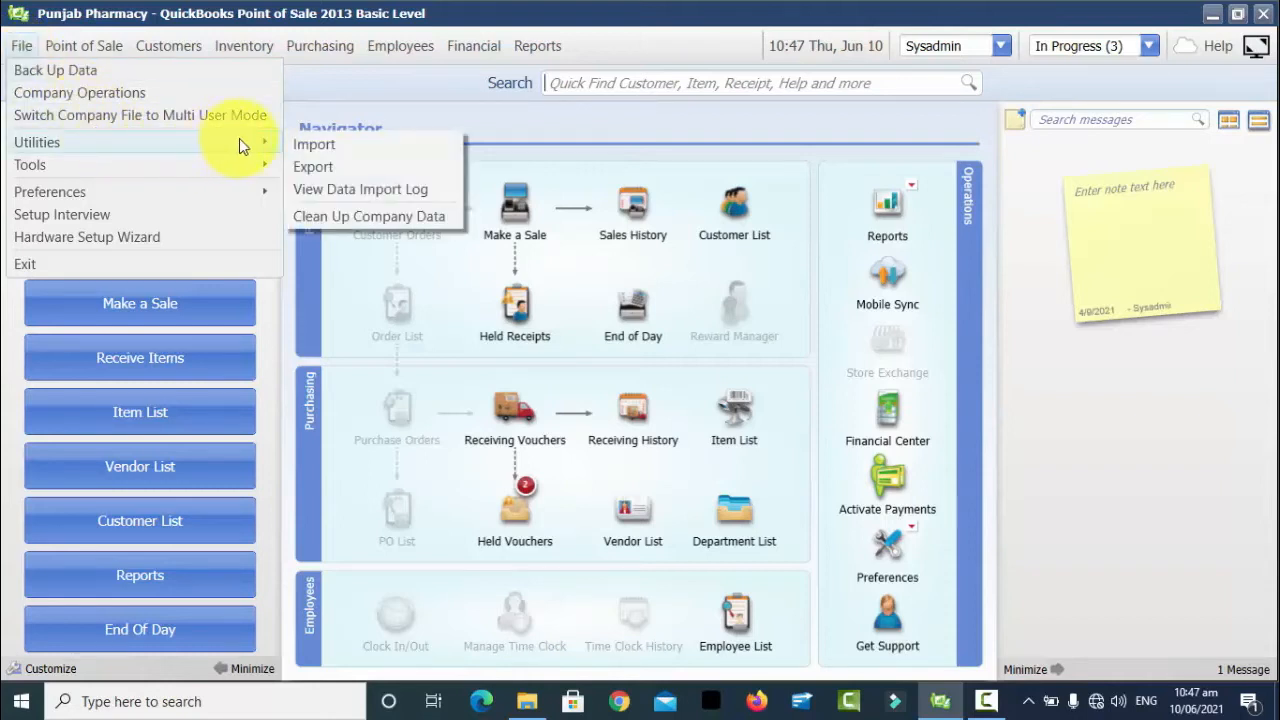
{"action": "left_click", "coordinate": [325, 146]}
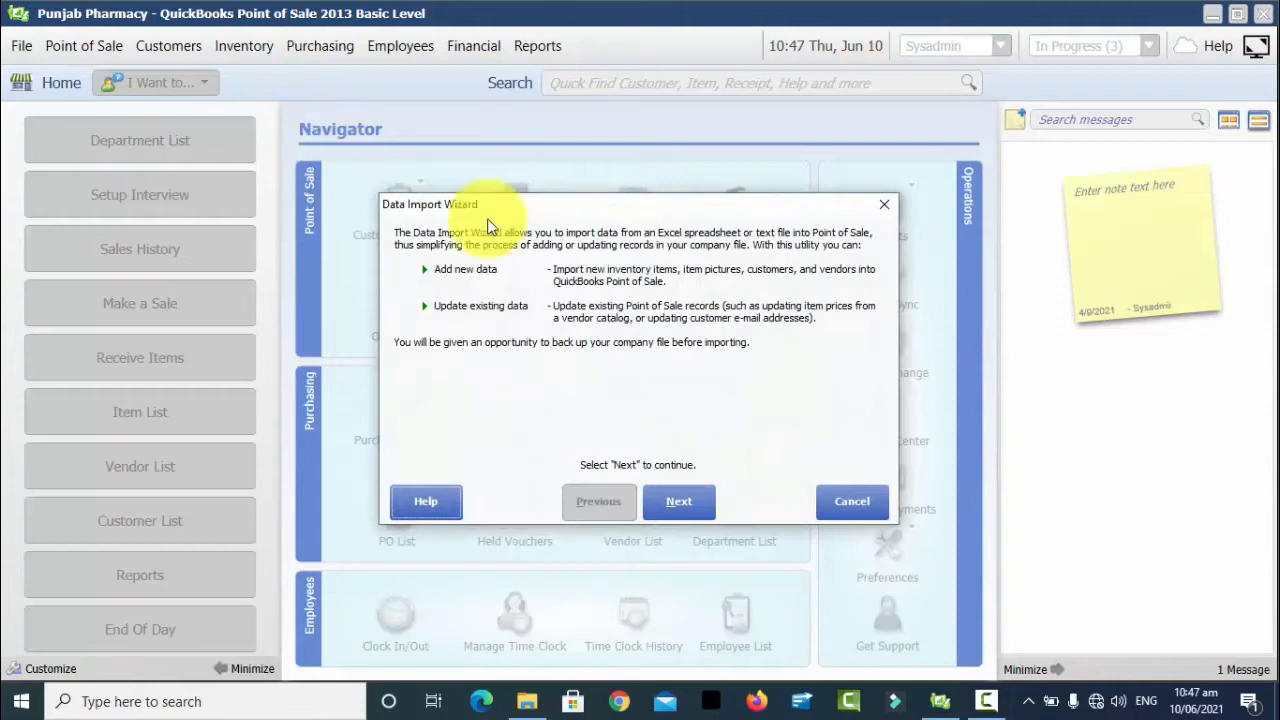
{"action": "left_click", "coordinate": [675, 494]}
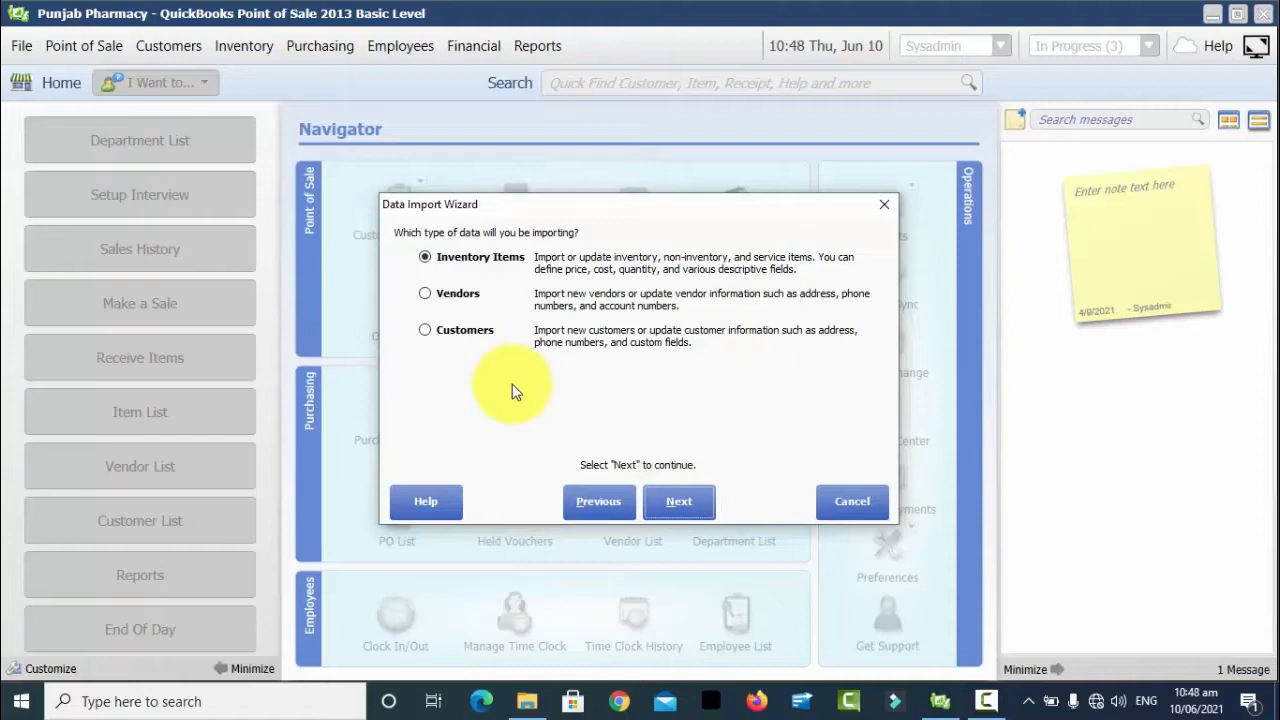
{"action": "left_click", "coordinate": [438, 335]}
{"action": "left_click", "coordinate": [701, 512]}
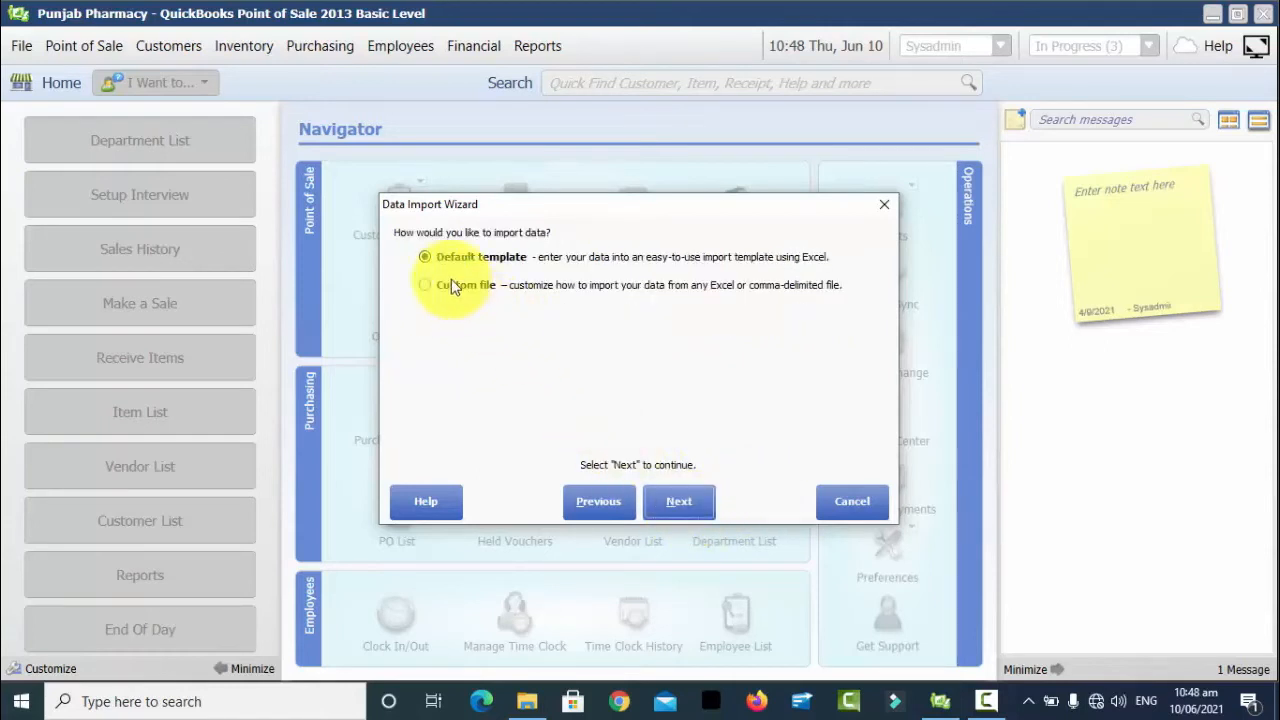
Choose the custom file import method and select QB POS Customers Export from Documents as the file to import.
{"action": "left_click", "coordinate": [450, 285]}
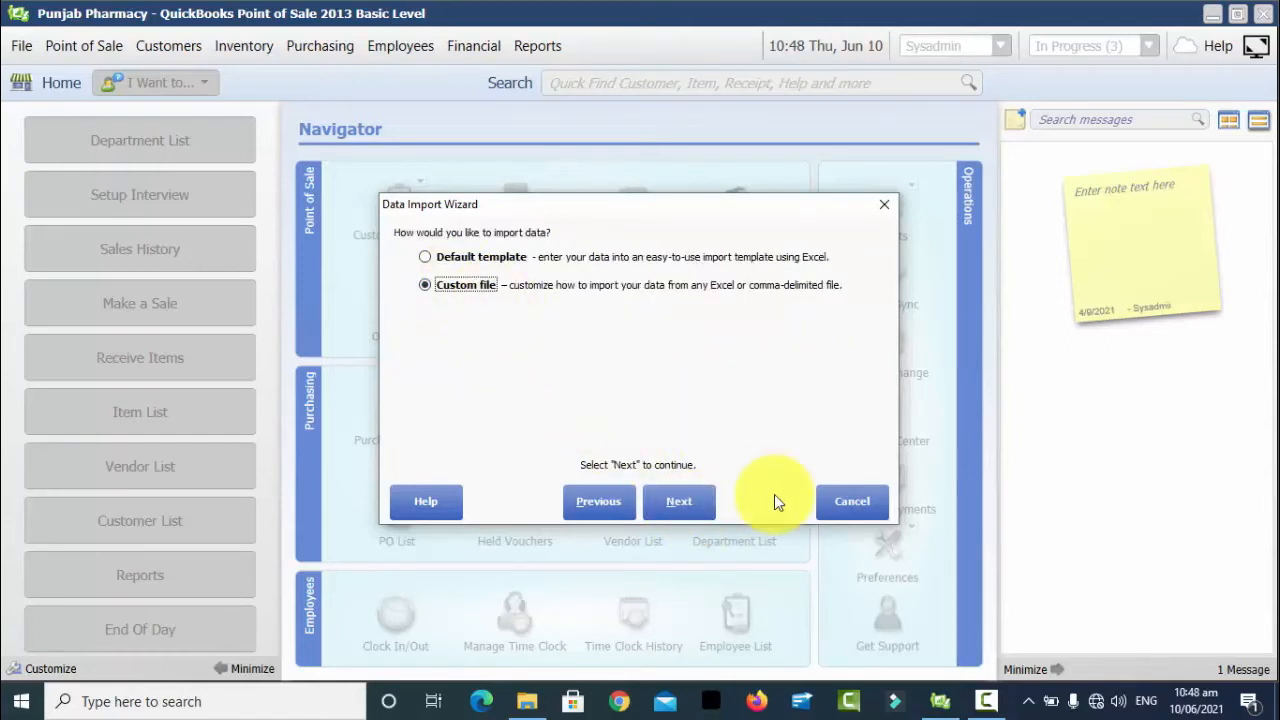
{"action": "left_click", "coordinate": [698, 495]}
{"action": "left_click", "coordinate": [838, 272]}
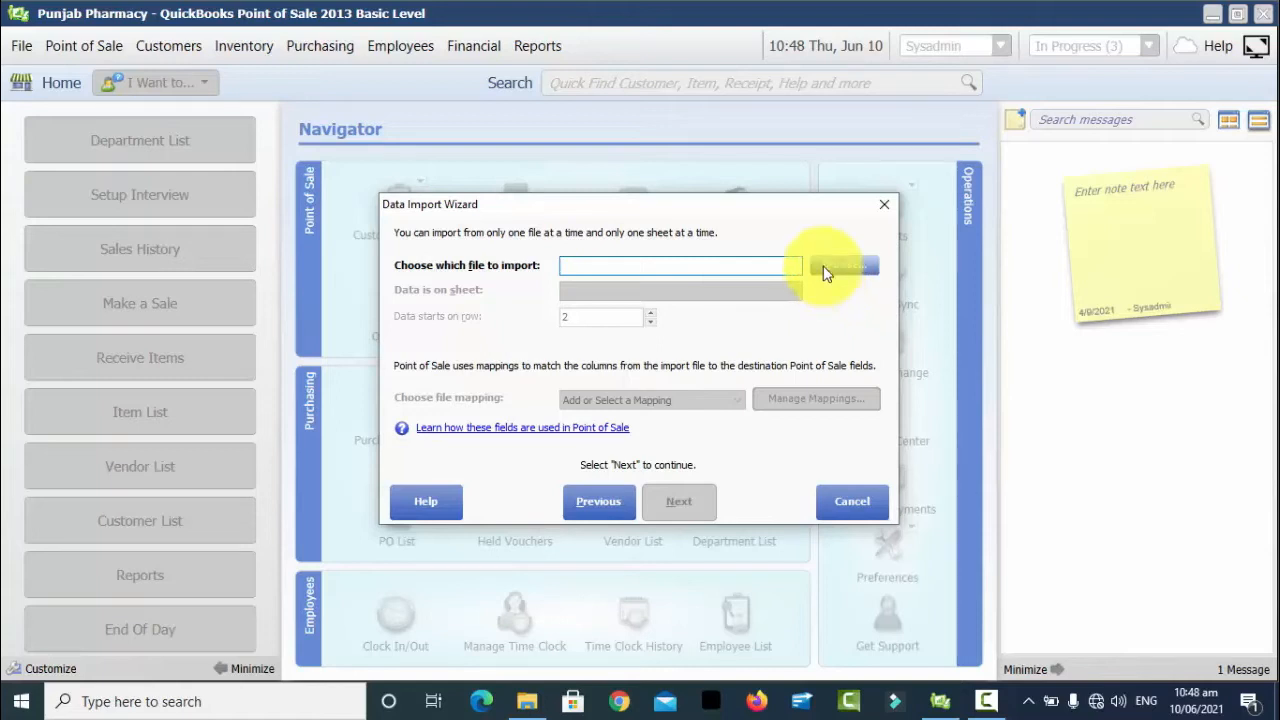
{"action": "left_click", "coordinate": [823, 266]}
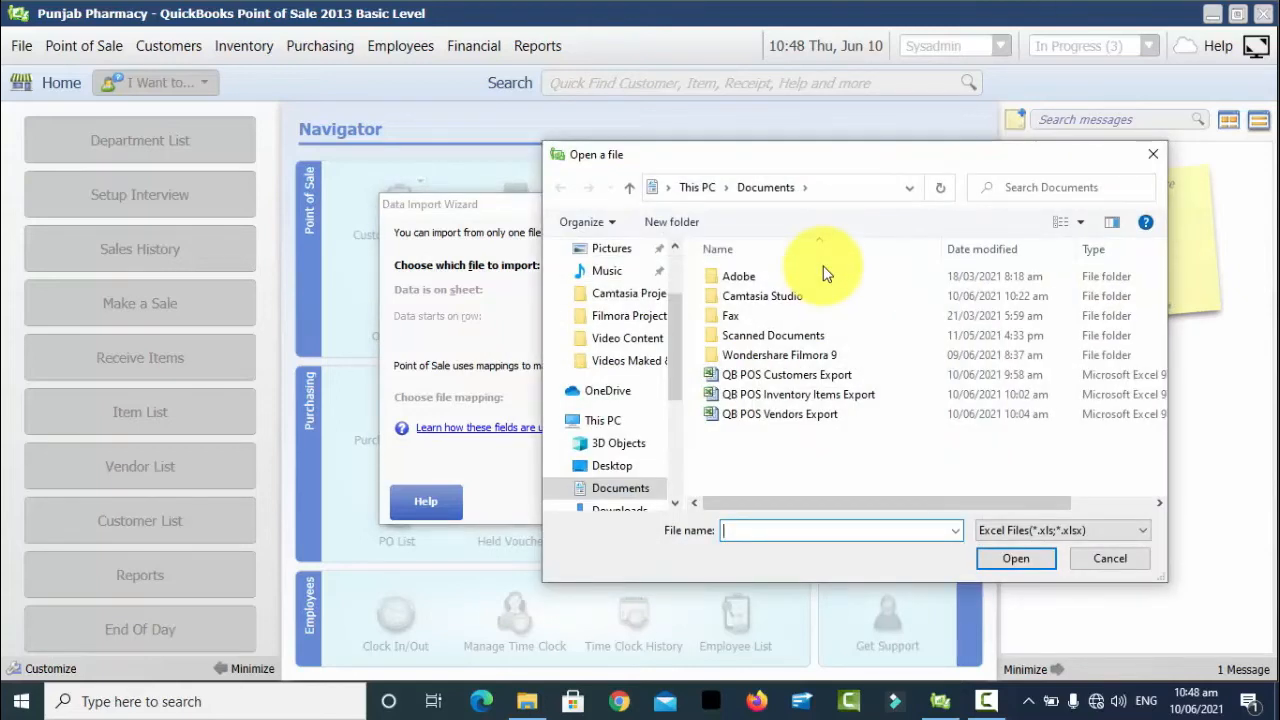
{"action": "left_click", "coordinate": [763, 374]}
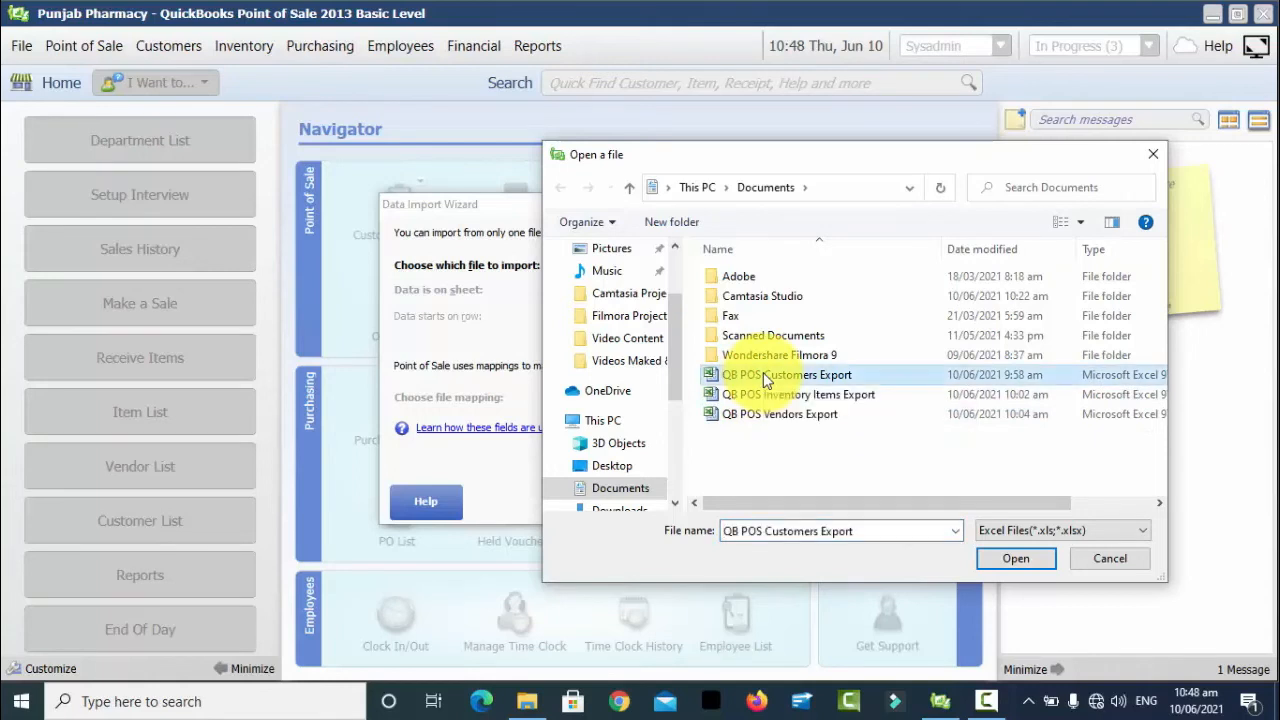
{"action": "double_click", "coordinate": [763, 374]}
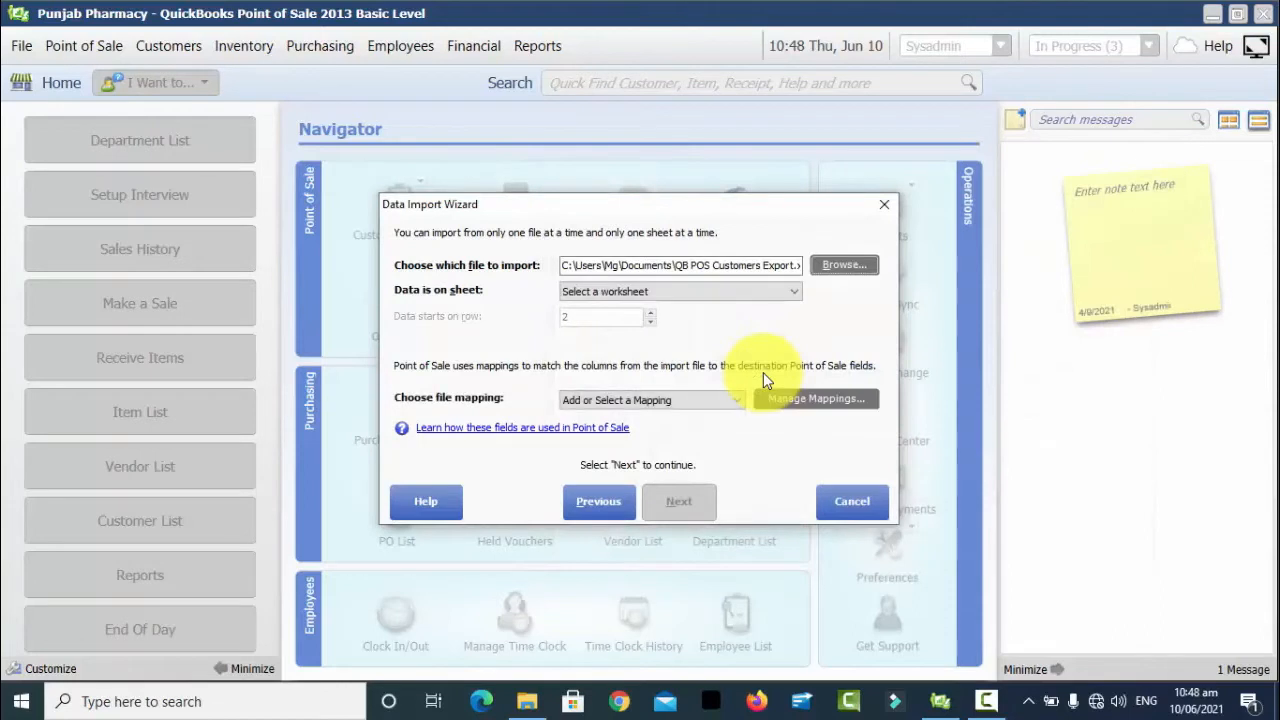
Set the import data source to Sheet1 with data starting on row 1.
{"action": "left_click", "coordinate": [789, 295]}
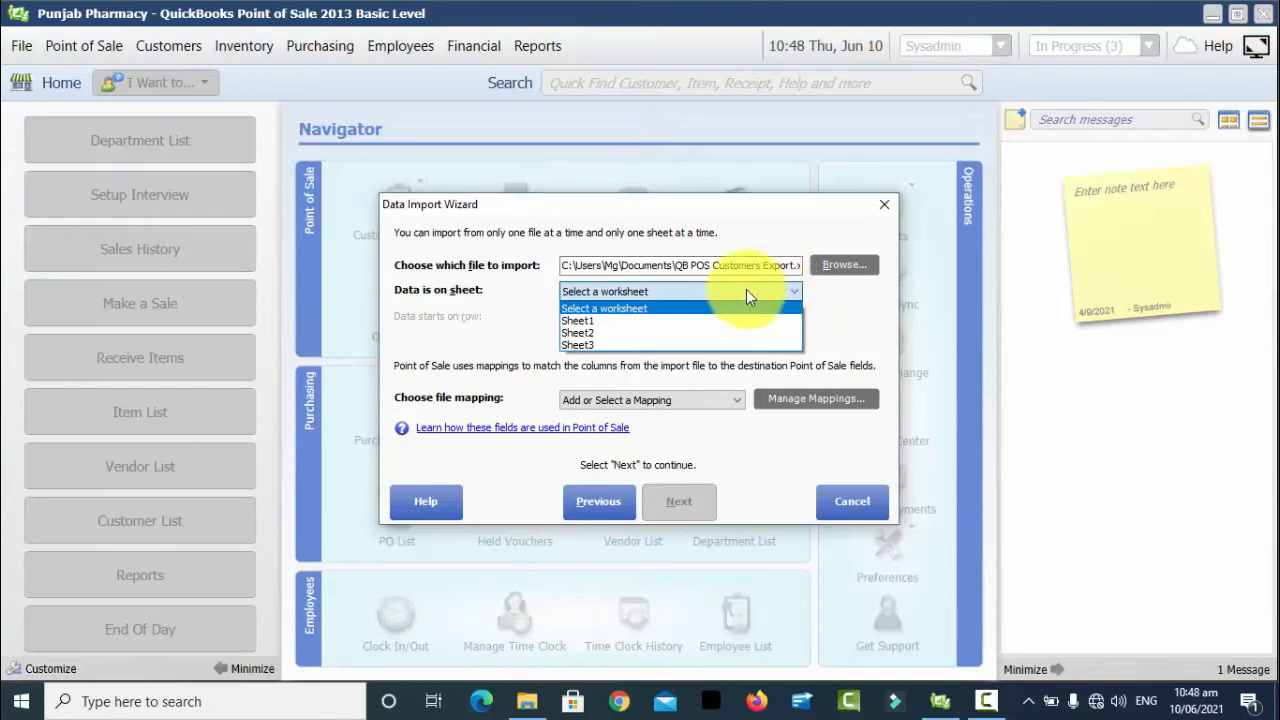
{"action": "left_click", "coordinate": [650, 320]}
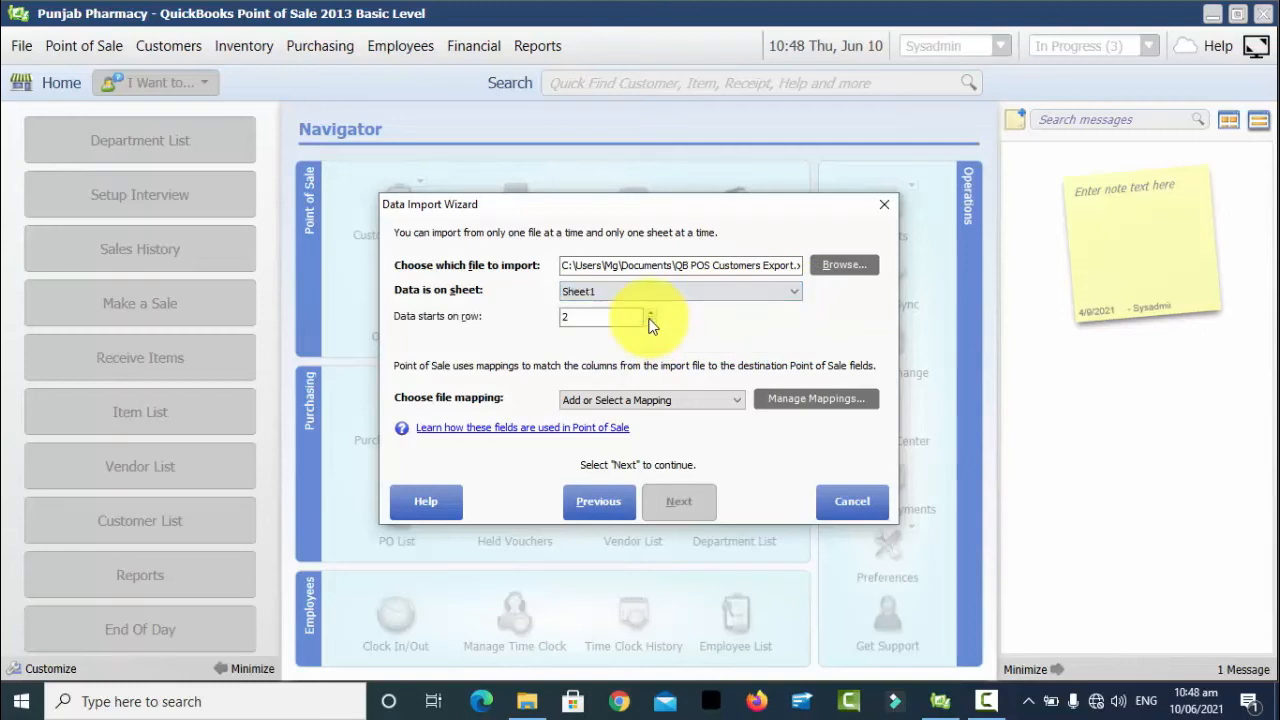
{"action": "left_click", "coordinate": [649, 312]}
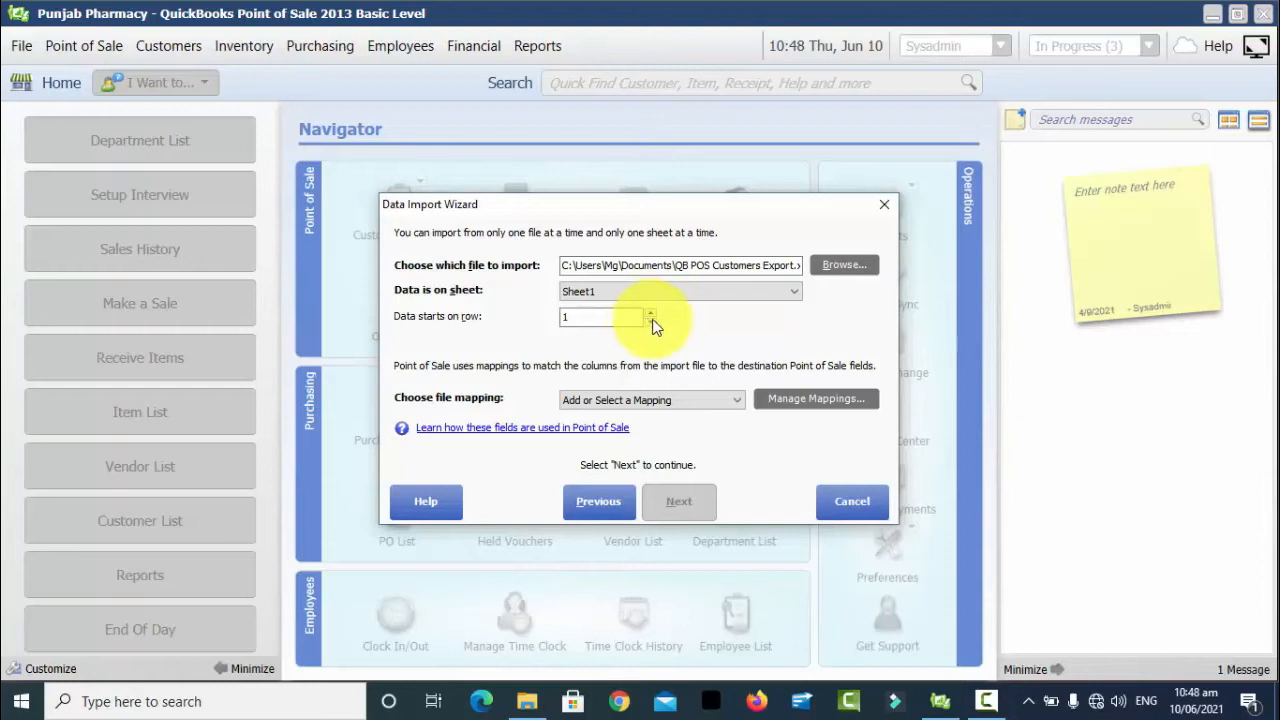
Create a new file mapping named Customer List Mapping.
{"action": "left_click", "coordinate": [793, 398]}
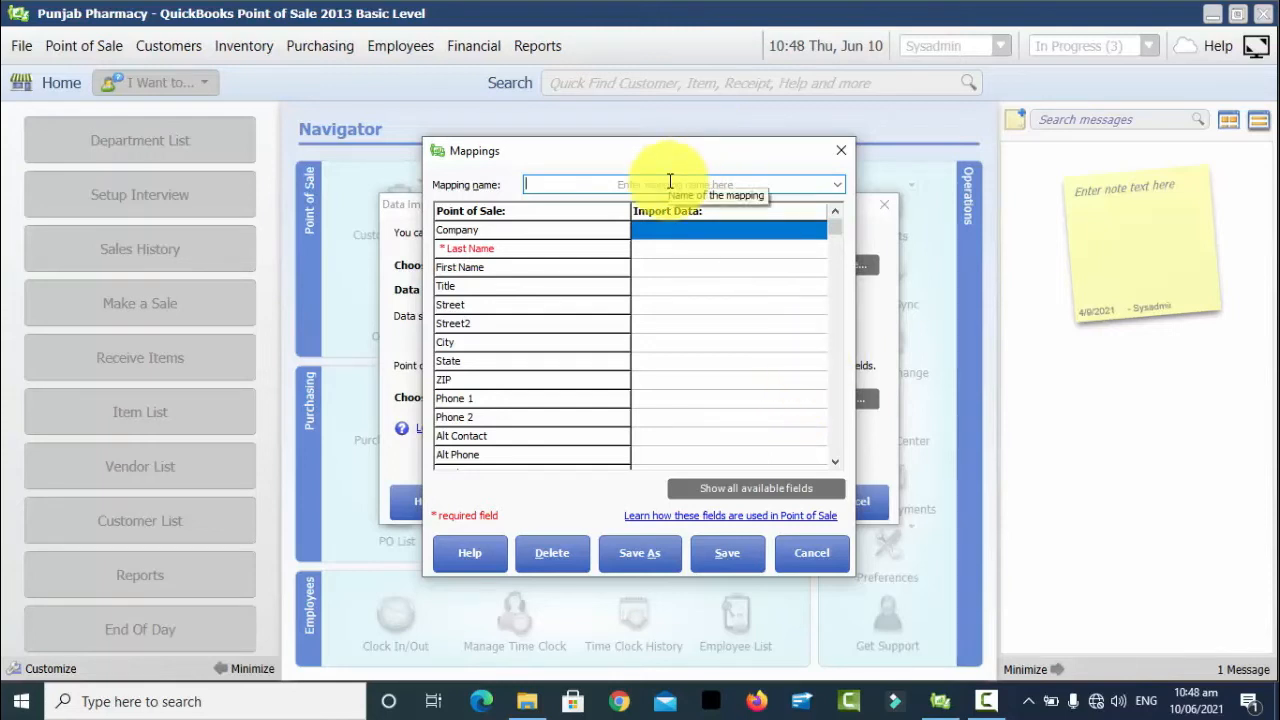
{"action": "type", "text": "Cu"}
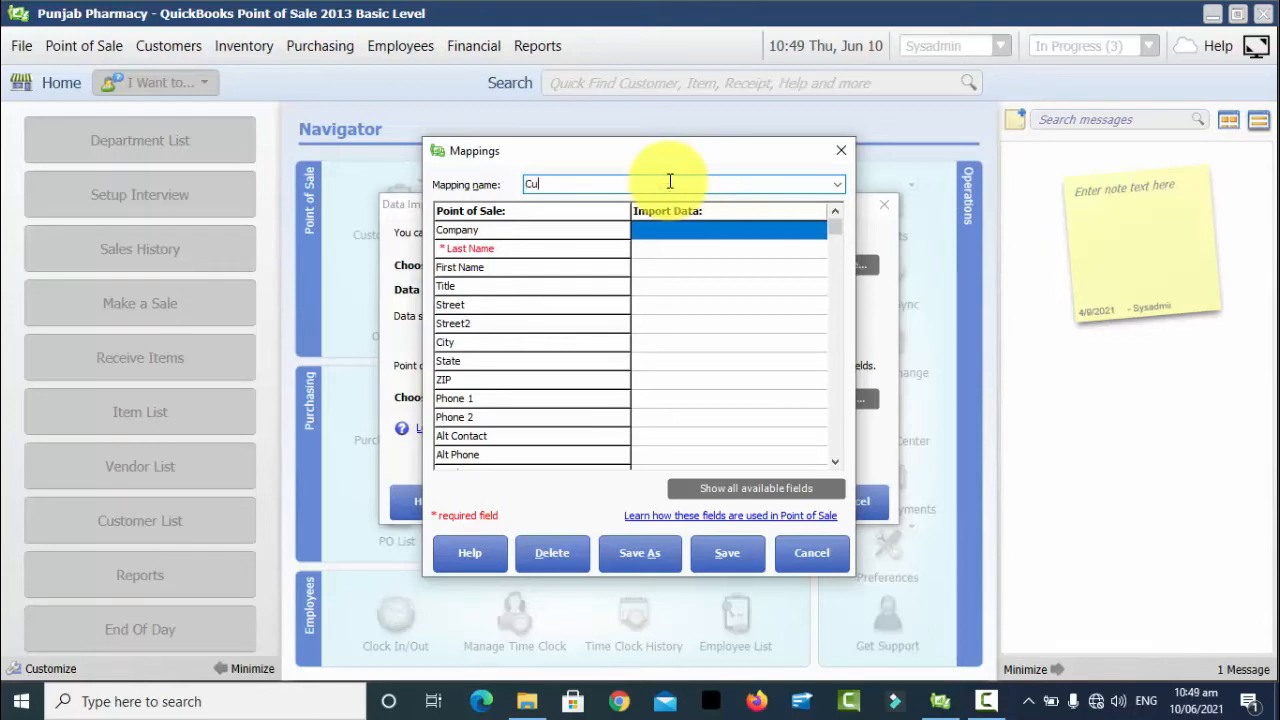
{"action": "type", "text": "stomer List Mapping"}
Map the Company field to Column A and the Last Name field to Column B.
{"action": "left_click", "coordinate": [800, 230]}
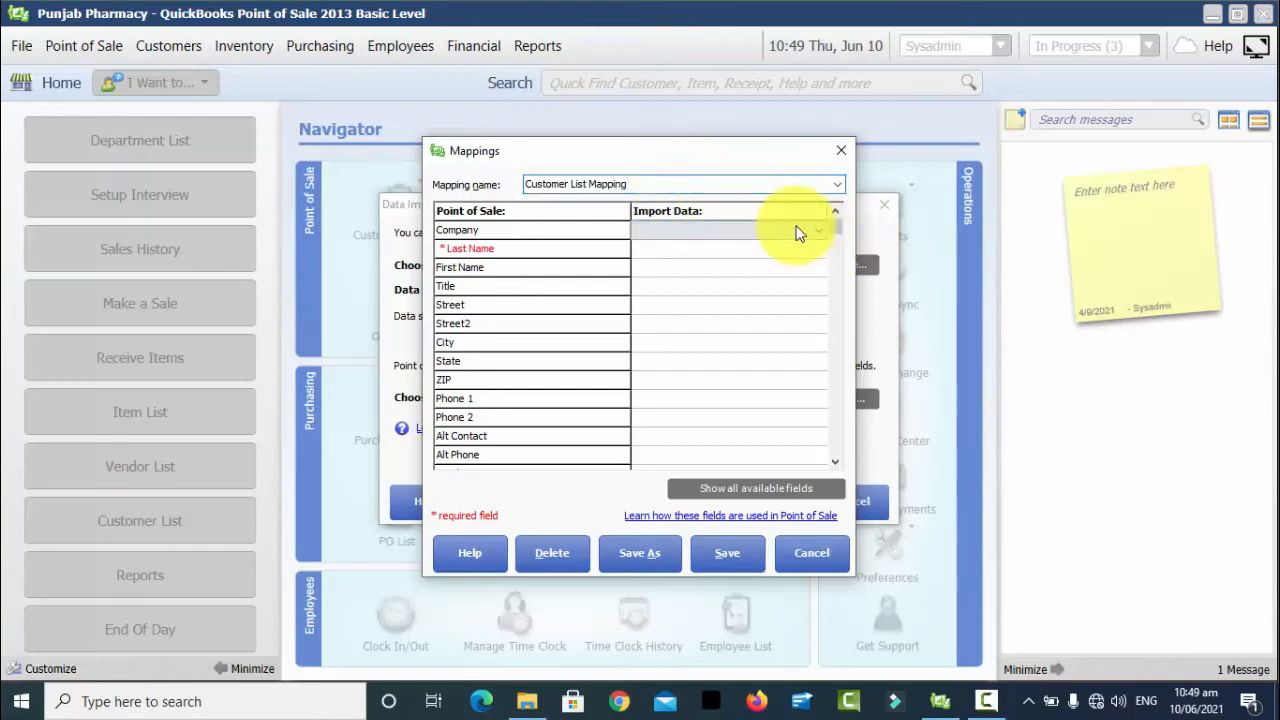
{"action": "left_click", "coordinate": [816, 231]}
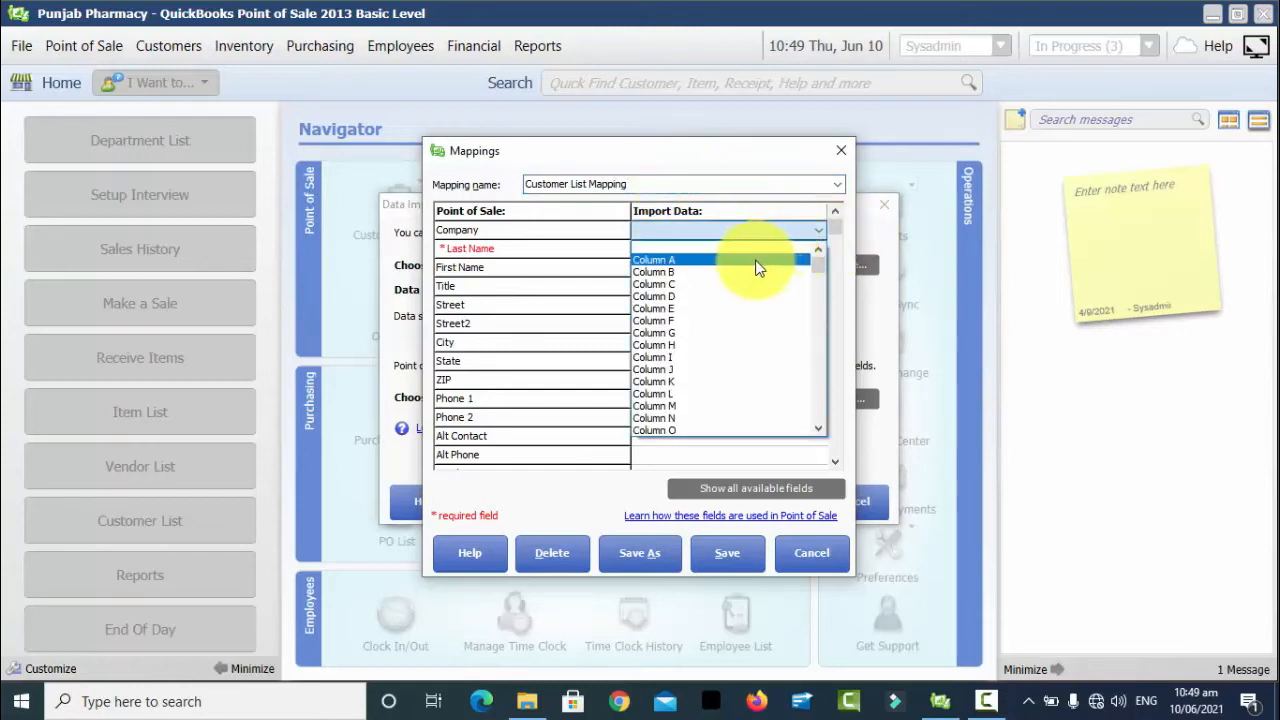
{"action": "left_click", "coordinate": [757, 267]}
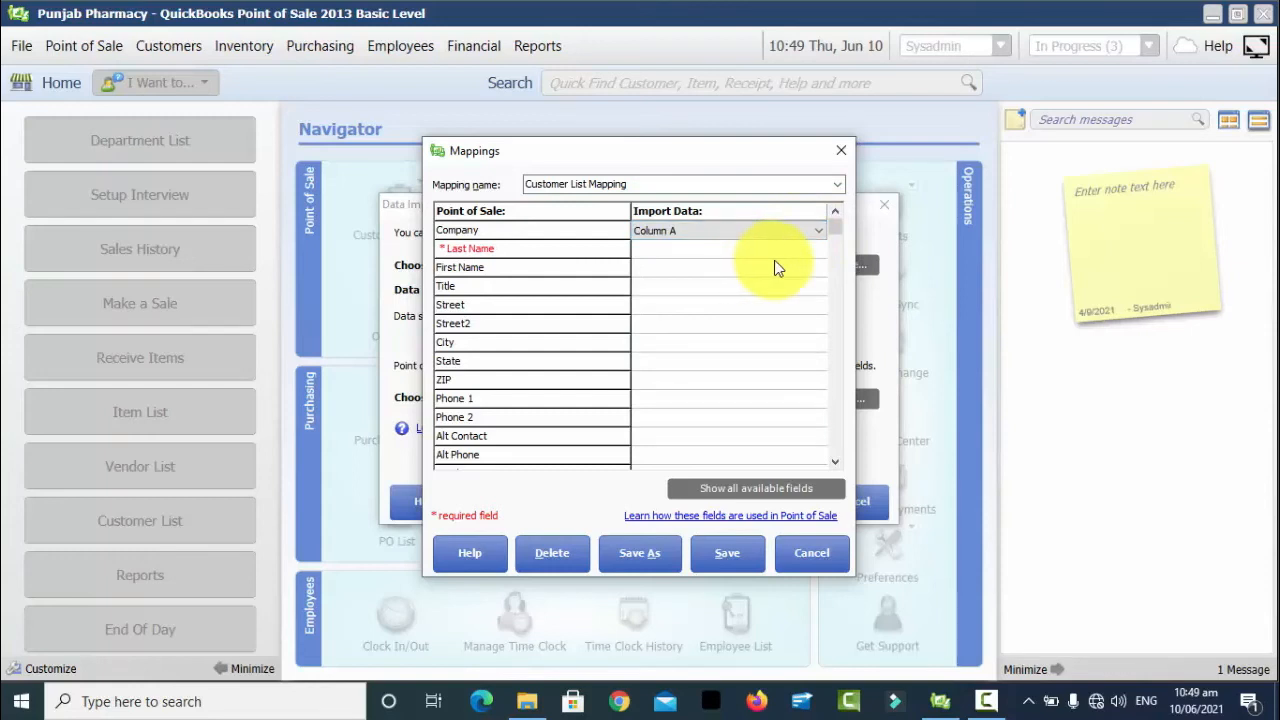
{"action": "left_click", "coordinate": [802, 247]}
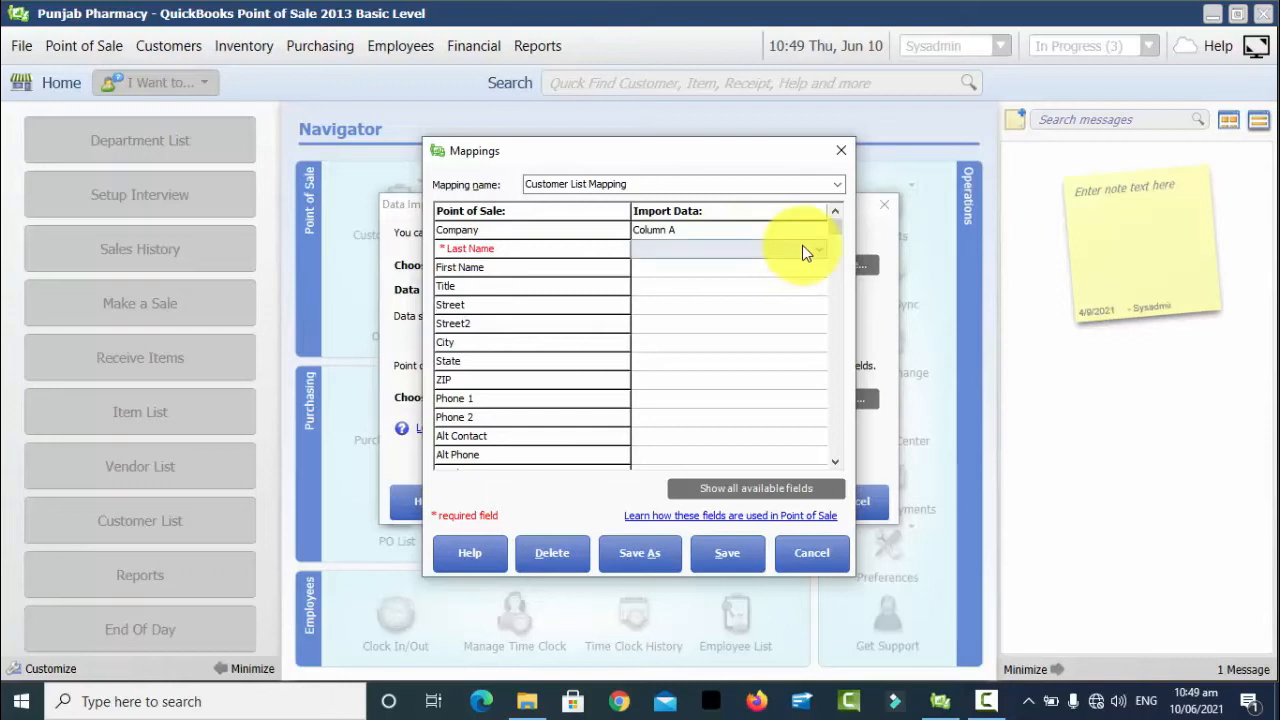
{"action": "left_click", "coordinate": [818, 249]}
{"action": "left_click", "coordinate": [754, 290]}
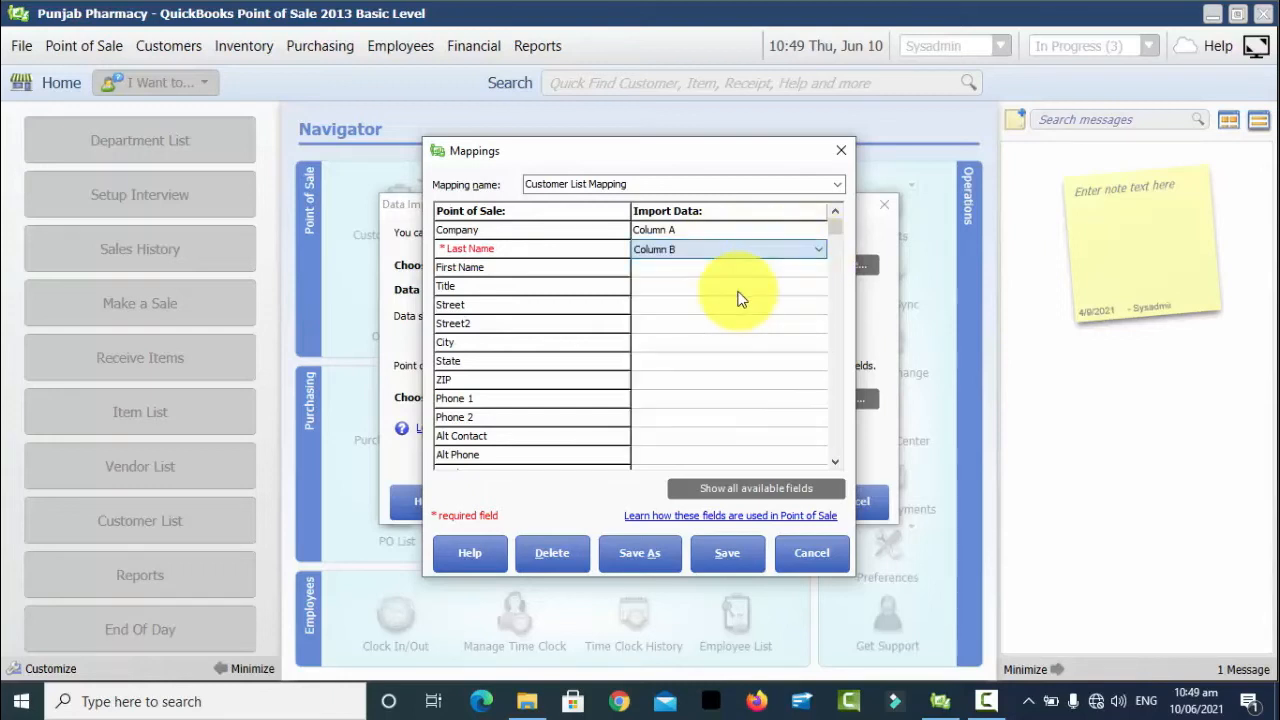
Map the First Name field to Column C and the Title field to Column D.
{"action": "left_click", "coordinate": [802, 267]}
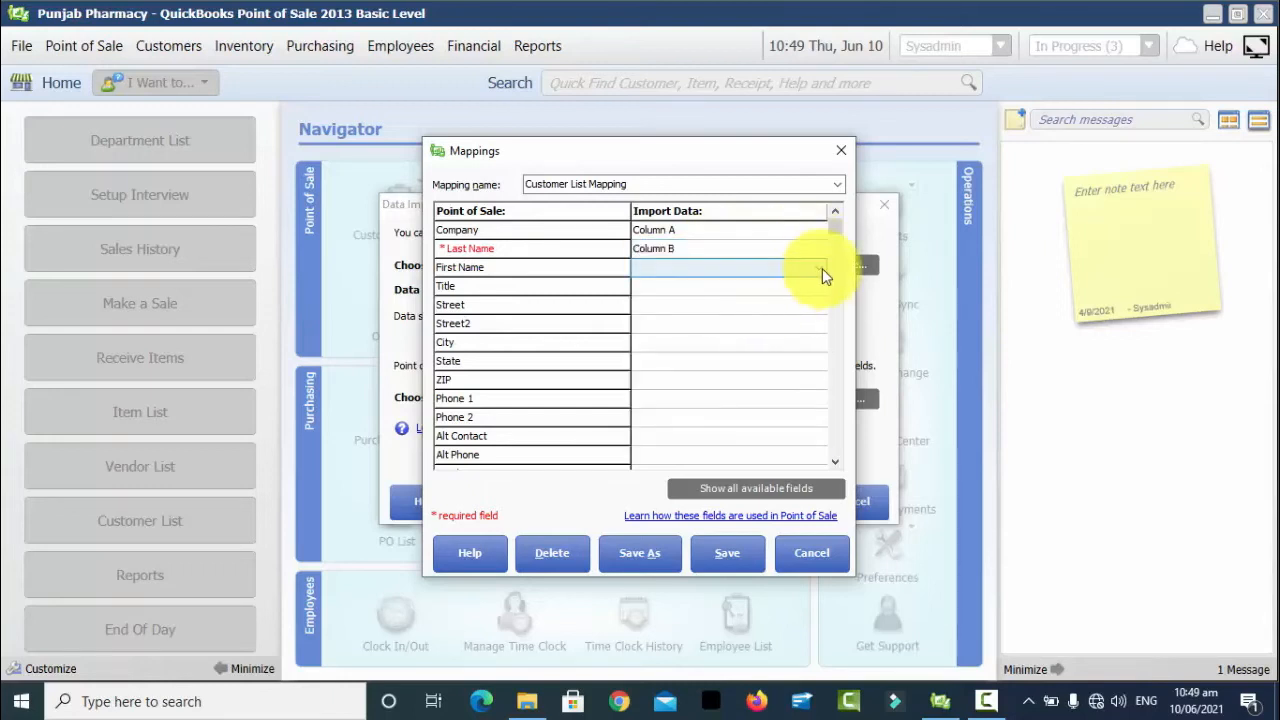
{"action": "left_click", "coordinate": [819, 267]}
{"action": "left_click", "coordinate": [730, 315]}
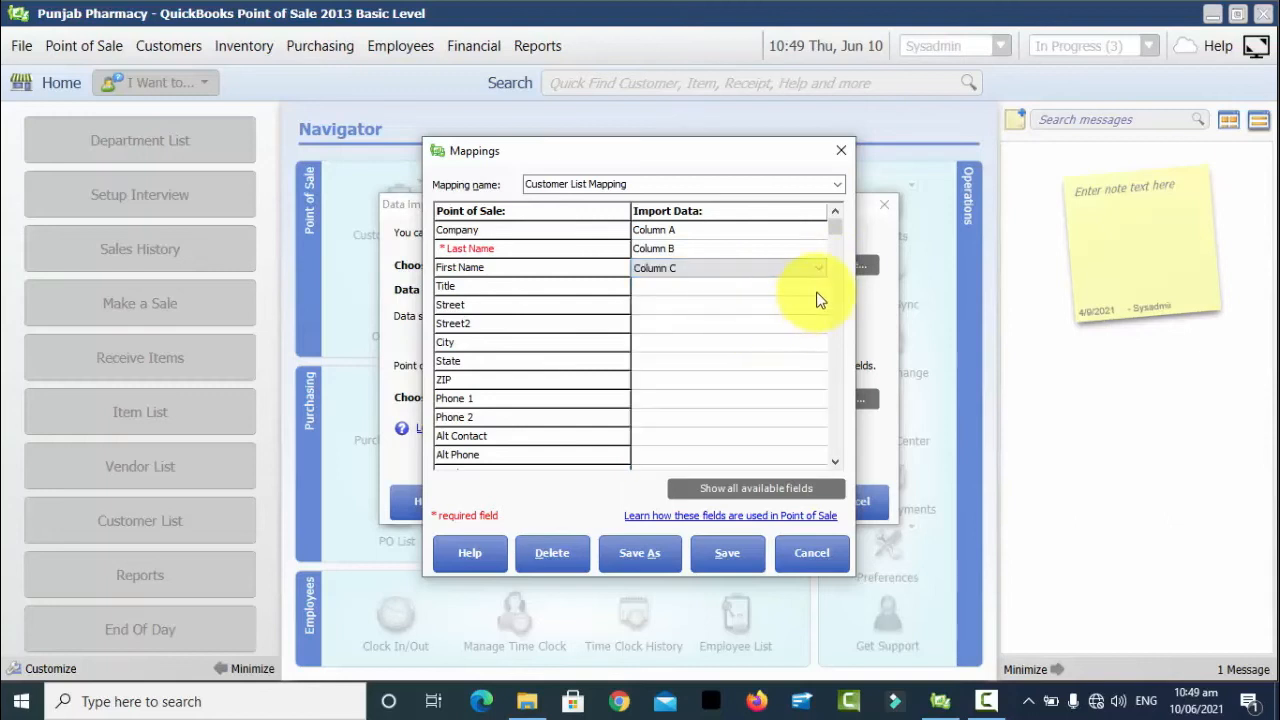
{"action": "left_click", "coordinate": [818, 289]}
{"action": "left_click", "coordinate": [808, 290]}
{"action": "left_click", "coordinate": [704, 351]}
Map the Street field to Column E and the Street2 field to Column F.
{"action": "left_click", "coordinate": [809, 302]}
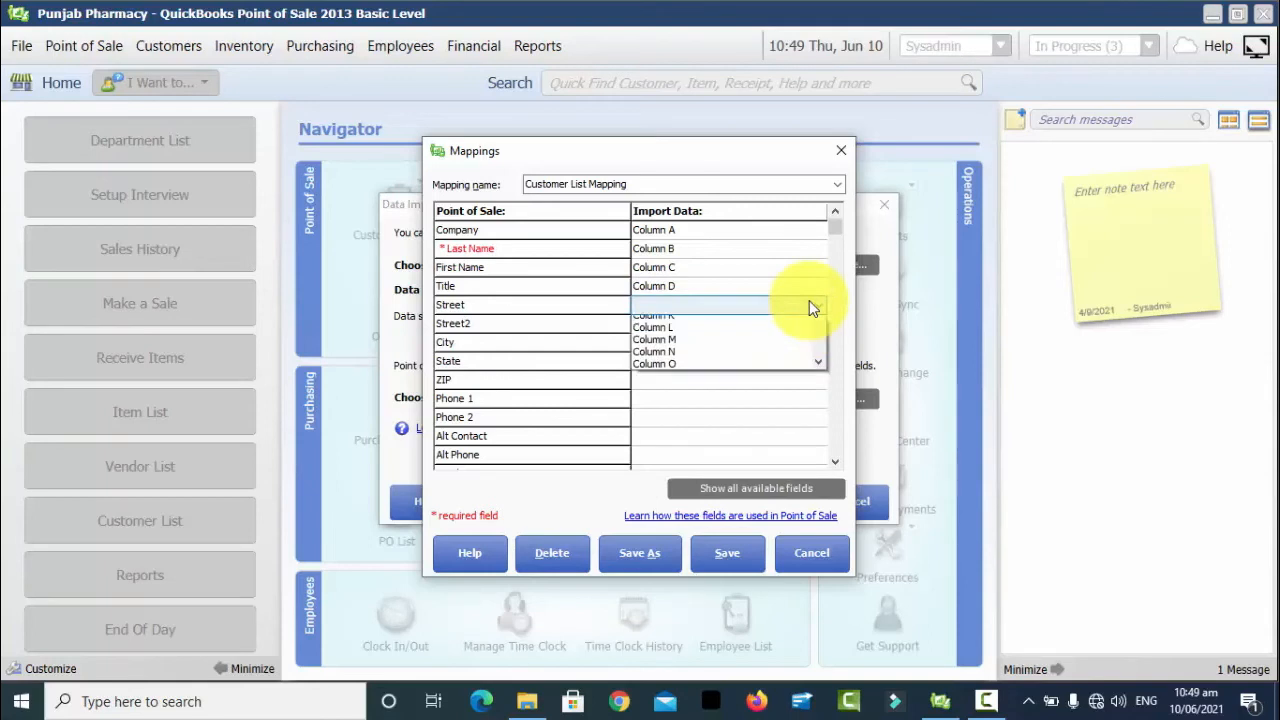
{"action": "left_click", "coordinate": [809, 302]}
{"action": "left_click", "coordinate": [694, 384]}
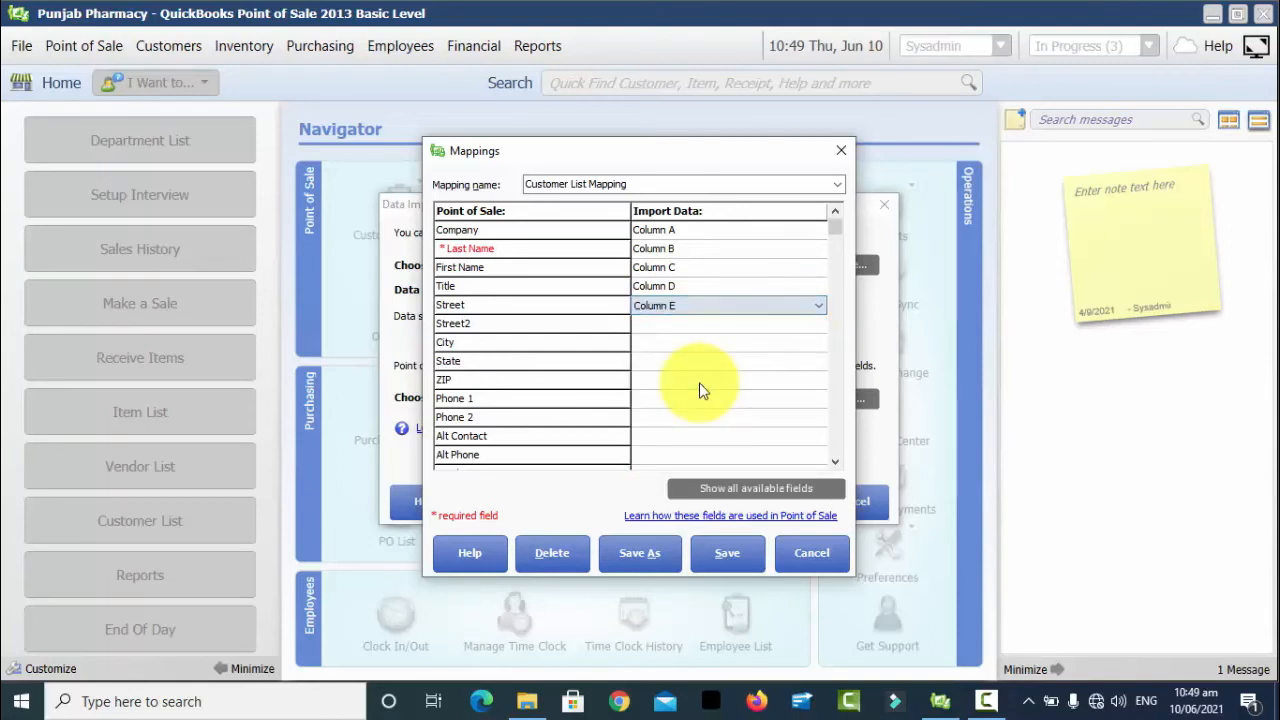
{"action": "left_click", "coordinate": [815, 325]}
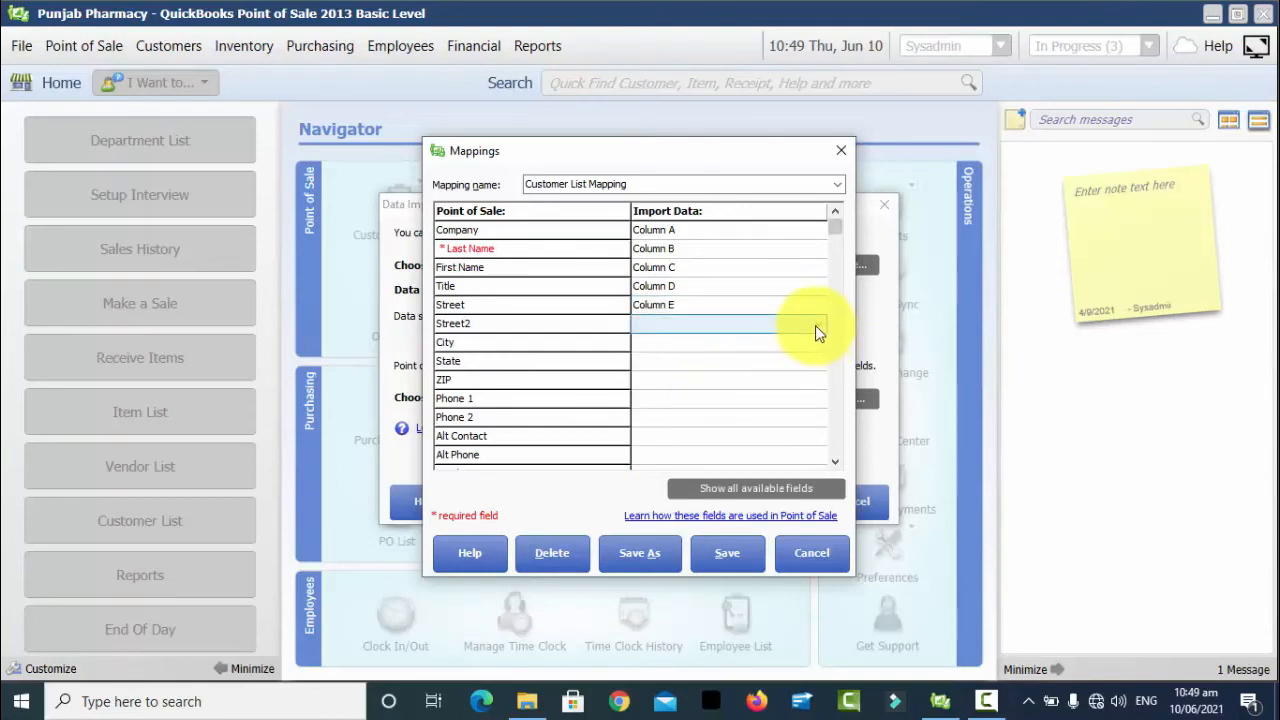
{"action": "left_click", "coordinate": [815, 325]}
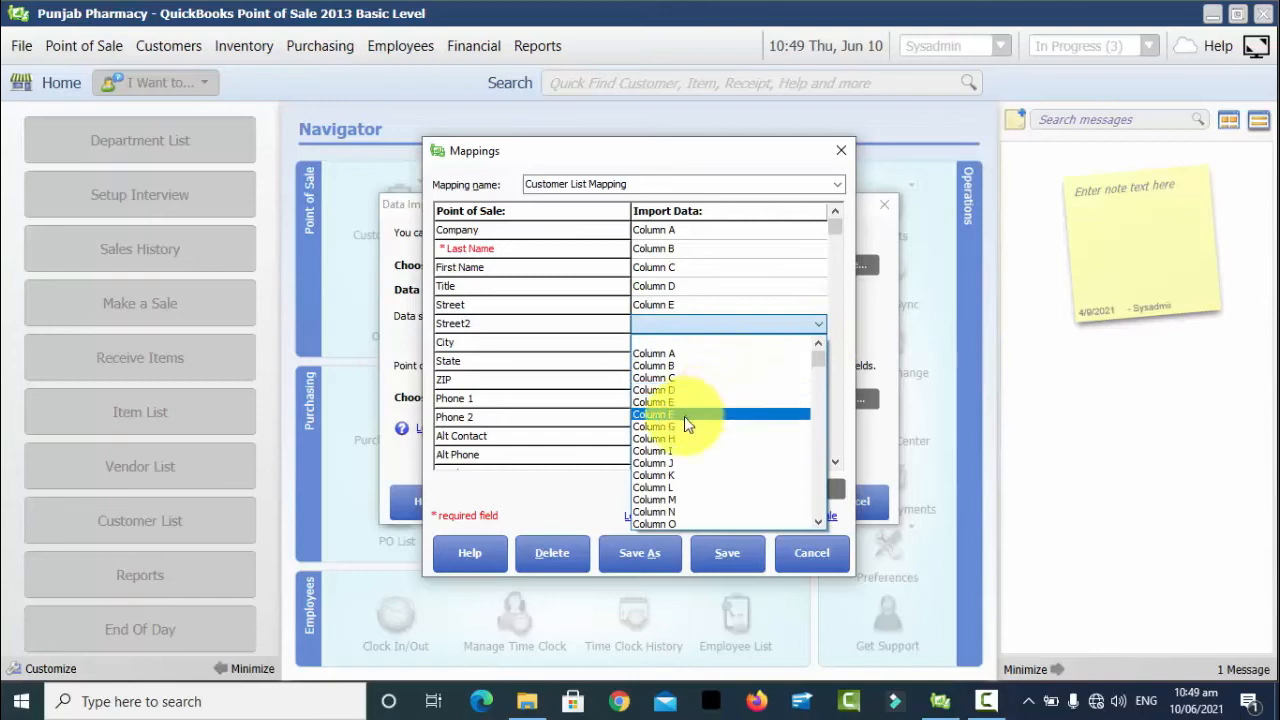
{"action": "left_click", "coordinate": [685, 414]}
Map the City field to Column G and the State field to Column H.
{"action": "left_click", "coordinate": [800, 344]}
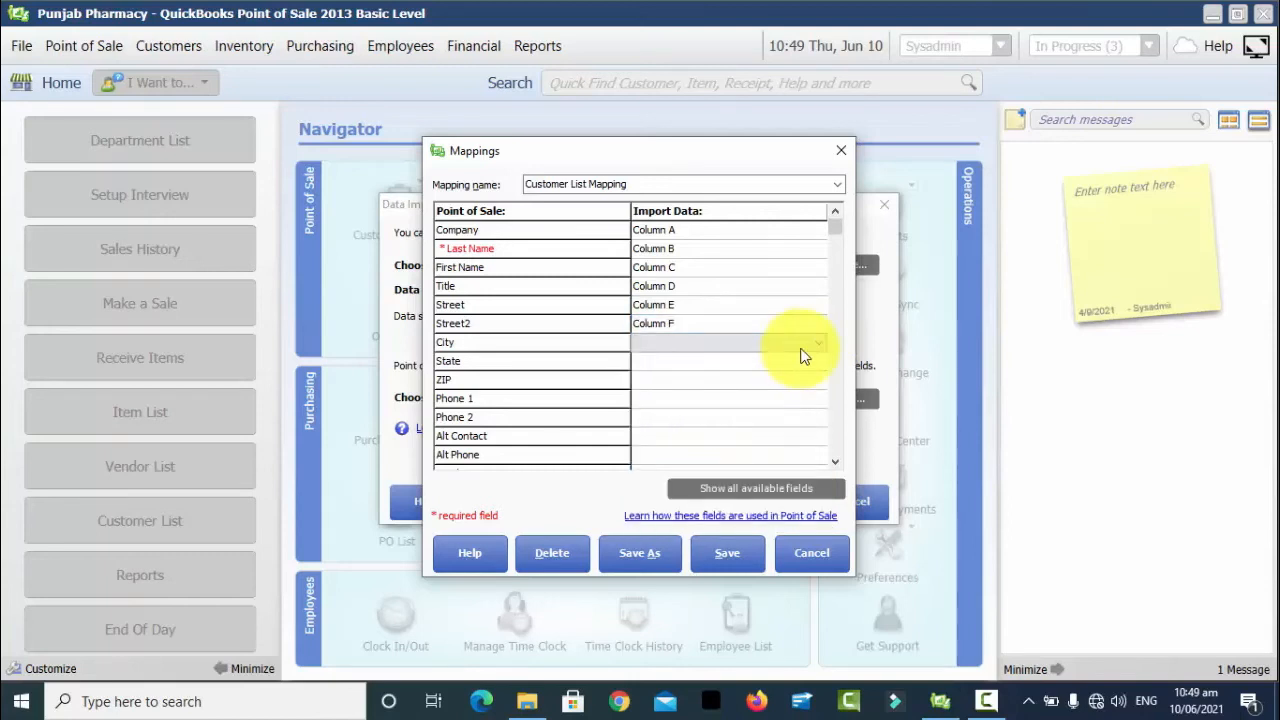
{"action": "left_click", "coordinate": [803, 343]}
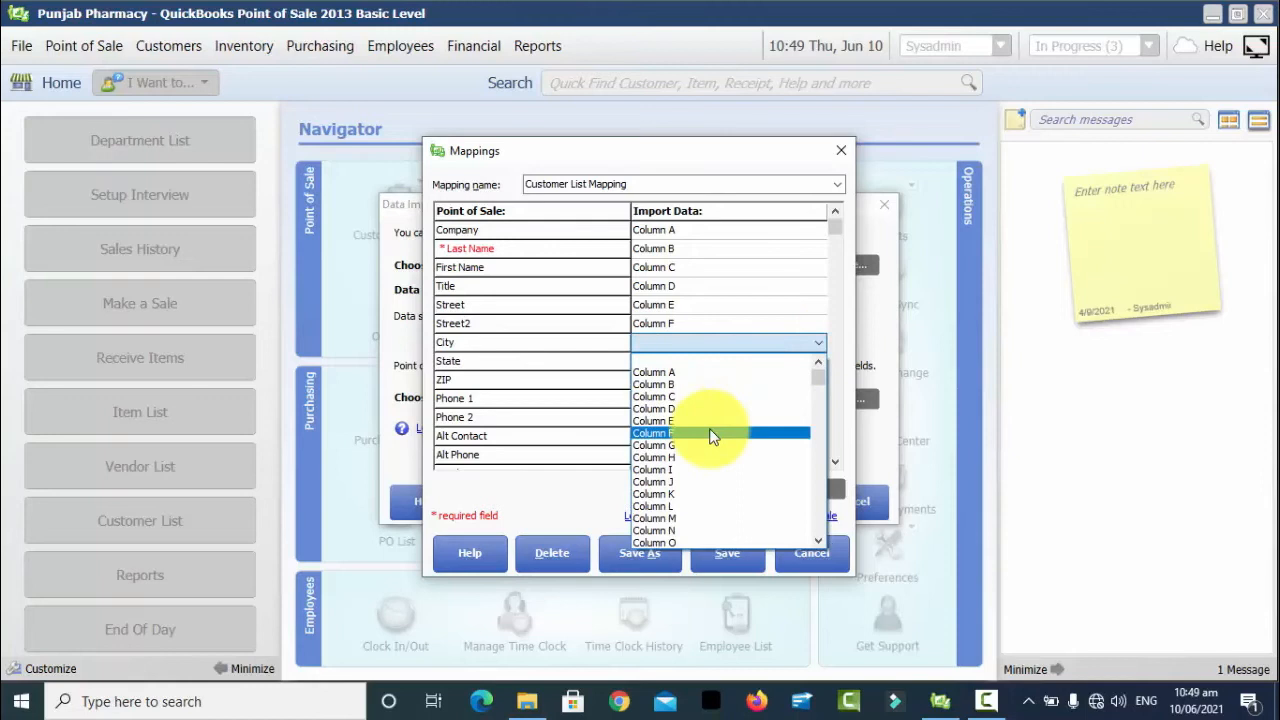
{"action": "left_click", "coordinate": [714, 436]}
{"action": "left_click", "coordinate": [818, 366]}
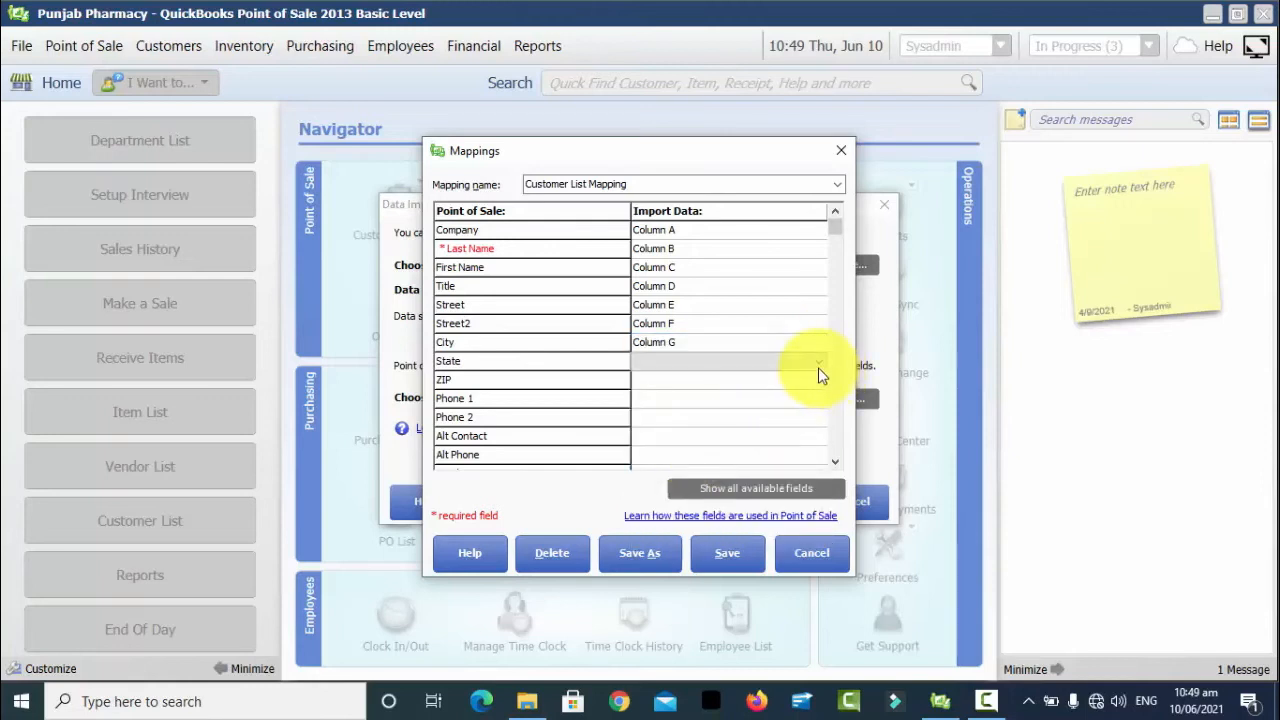
{"action": "left_click", "coordinate": [816, 367]}
{"action": "left_click", "coordinate": [705, 475]}
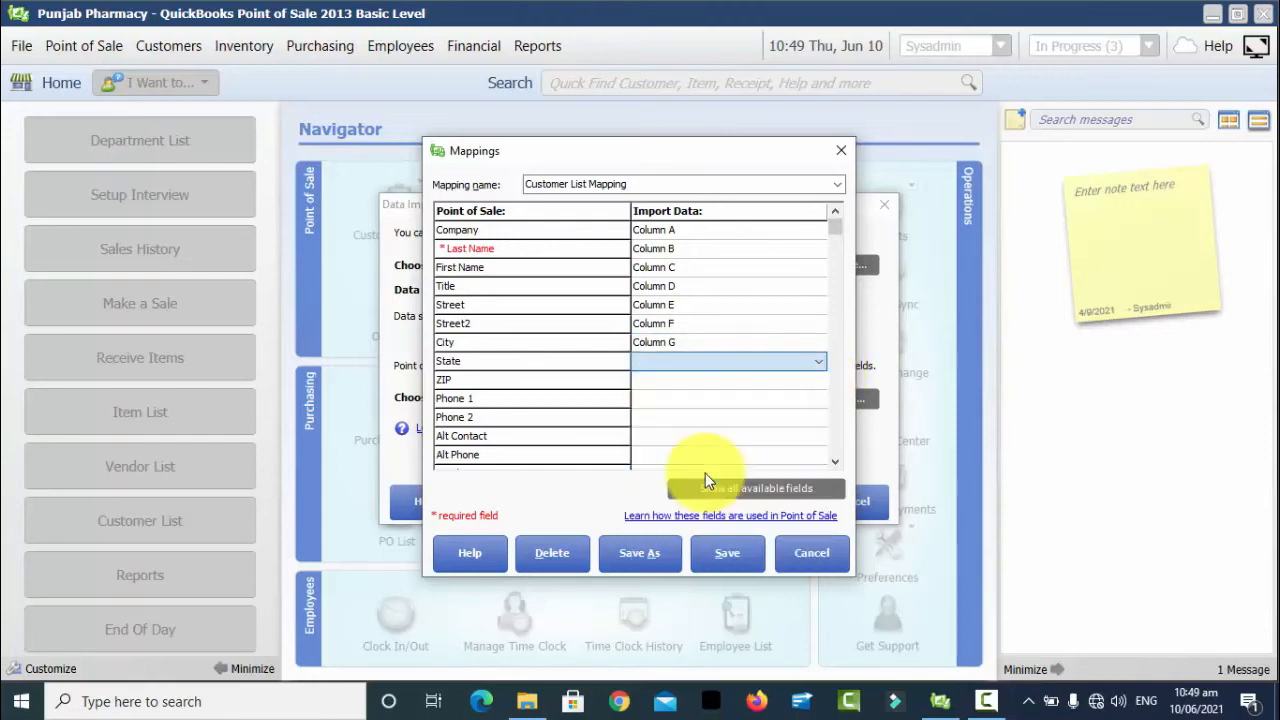
Map the ZIP field to Column I and the Phone 1 field to Column J.
{"action": "left_click", "coordinate": [819, 379]}
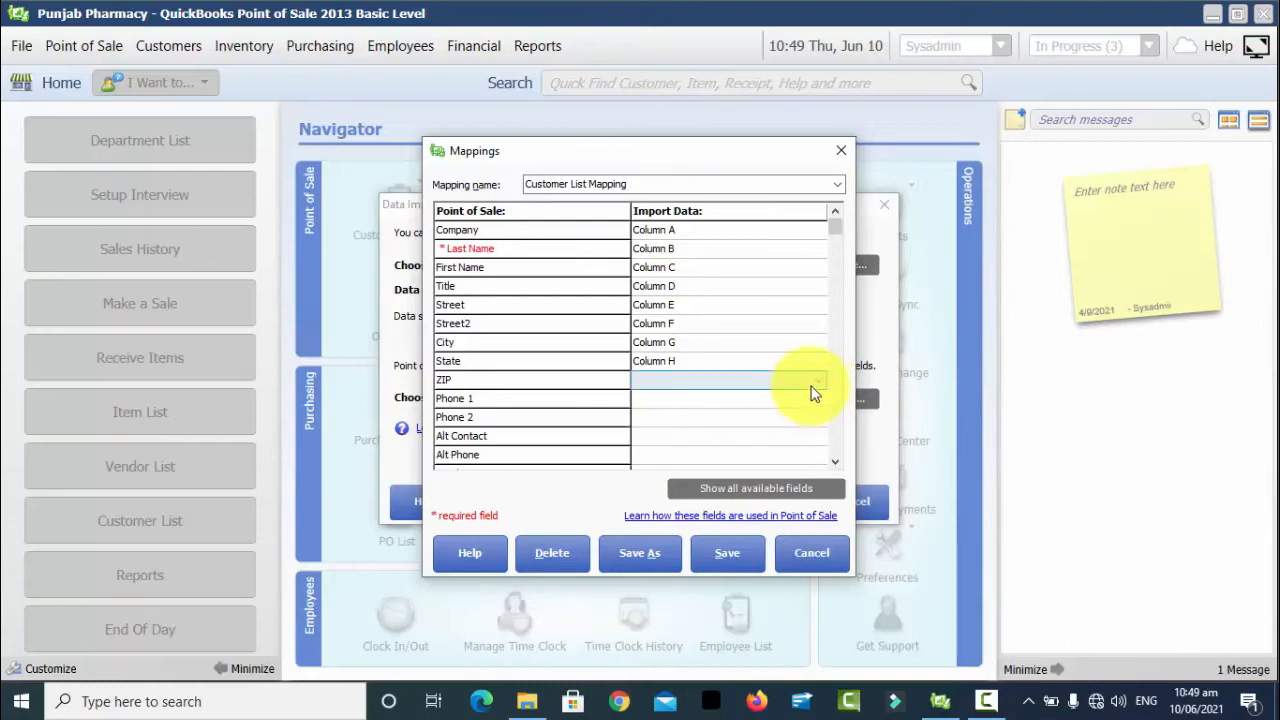
{"action": "left_click", "coordinate": [817, 382]}
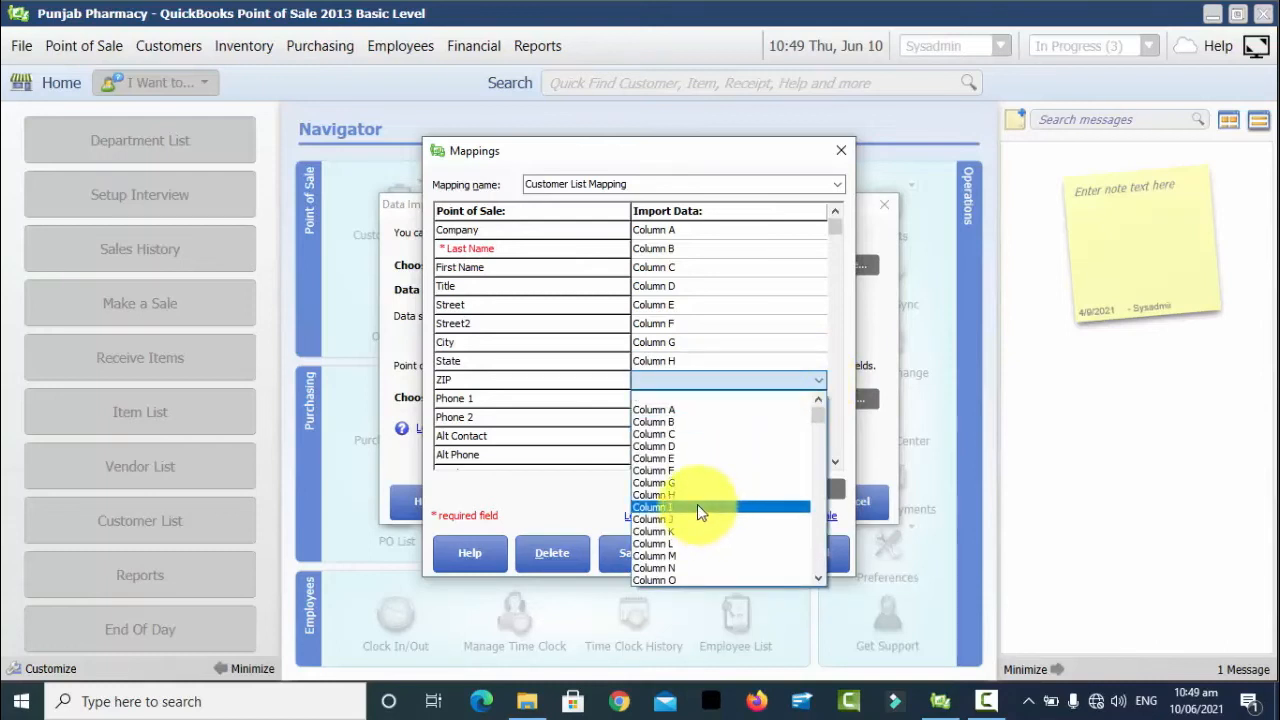
{"action": "left_click", "coordinate": [697, 505]}
{"action": "left_click", "coordinate": [822, 405]}
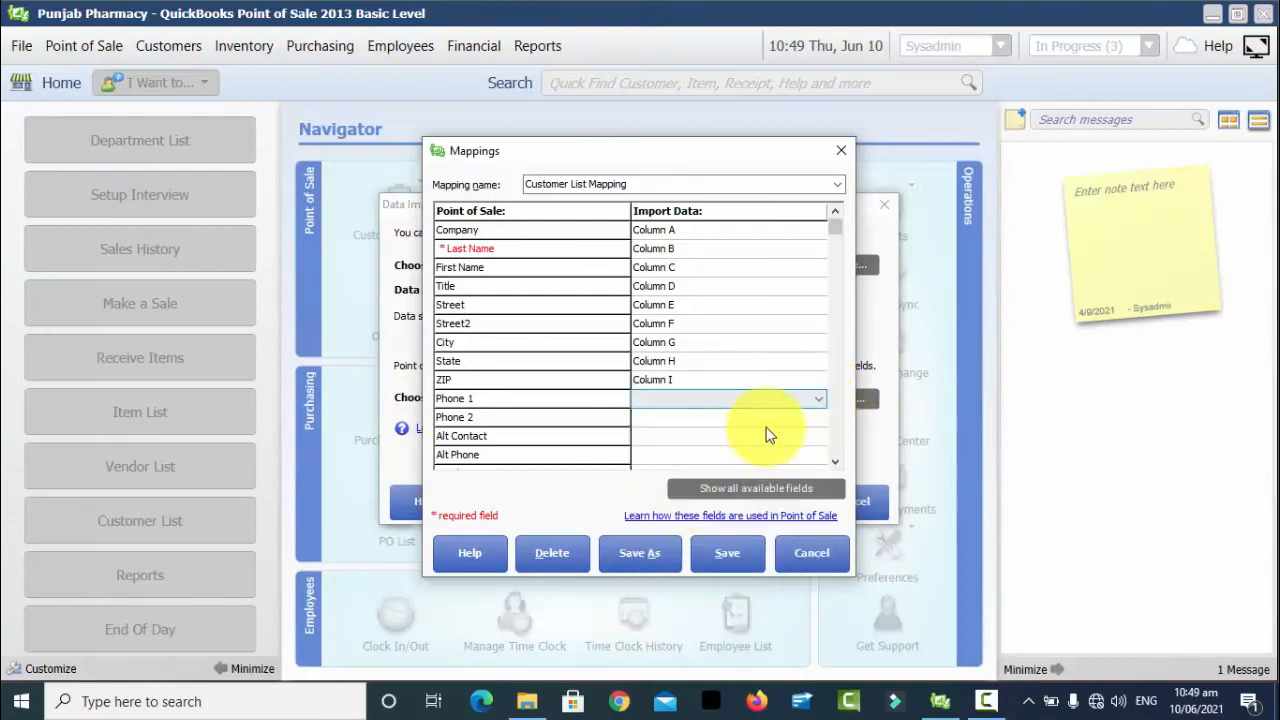
{"action": "left_click", "coordinate": [824, 382]}
{"action": "left_click", "coordinate": [807, 397]}
{"action": "left_click", "coordinate": [807, 397]}
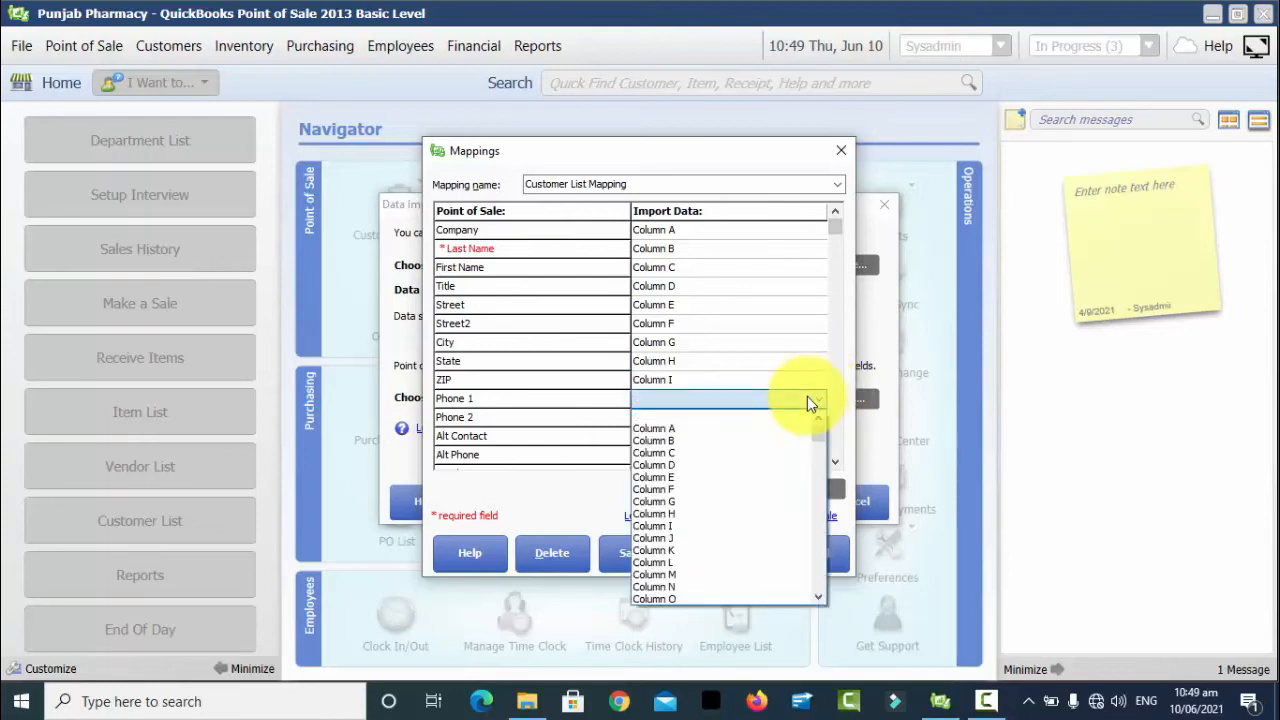
{"action": "left_click", "coordinate": [688, 542]}
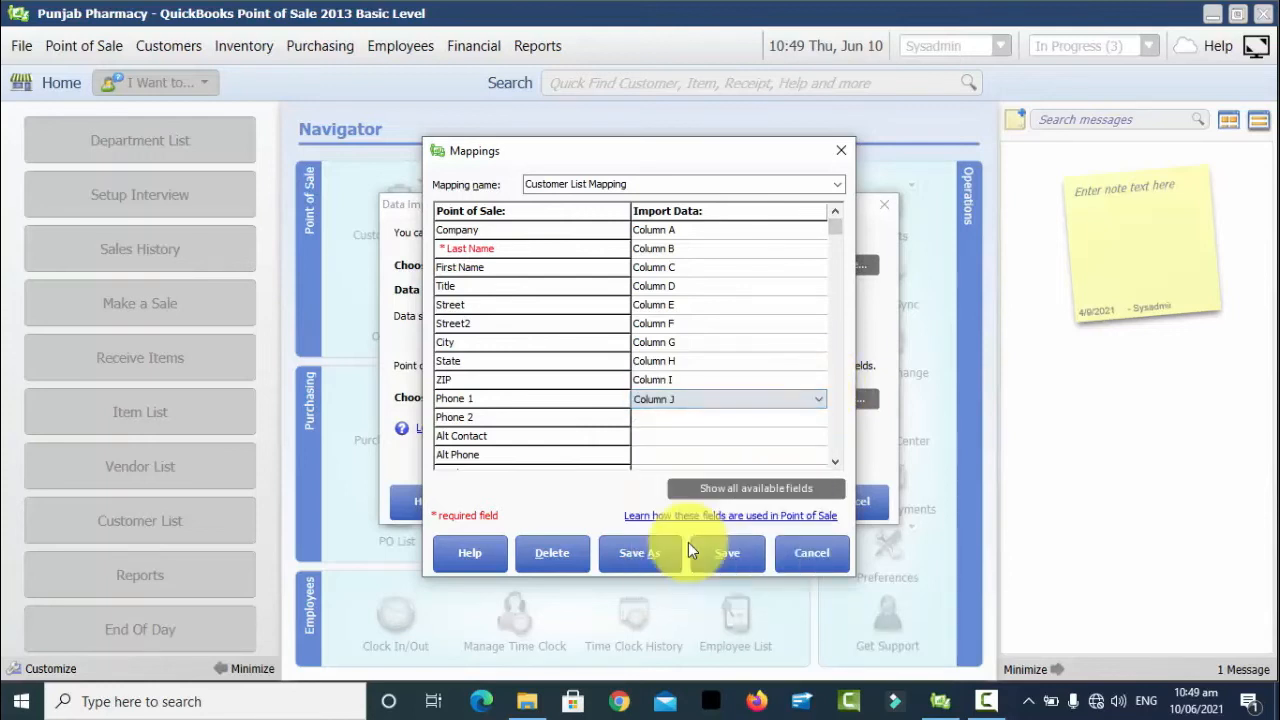
Map the Phone 2 field to Column K and the Alt Contact field to Column L.
{"action": "left_click", "coordinate": [816, 418]}
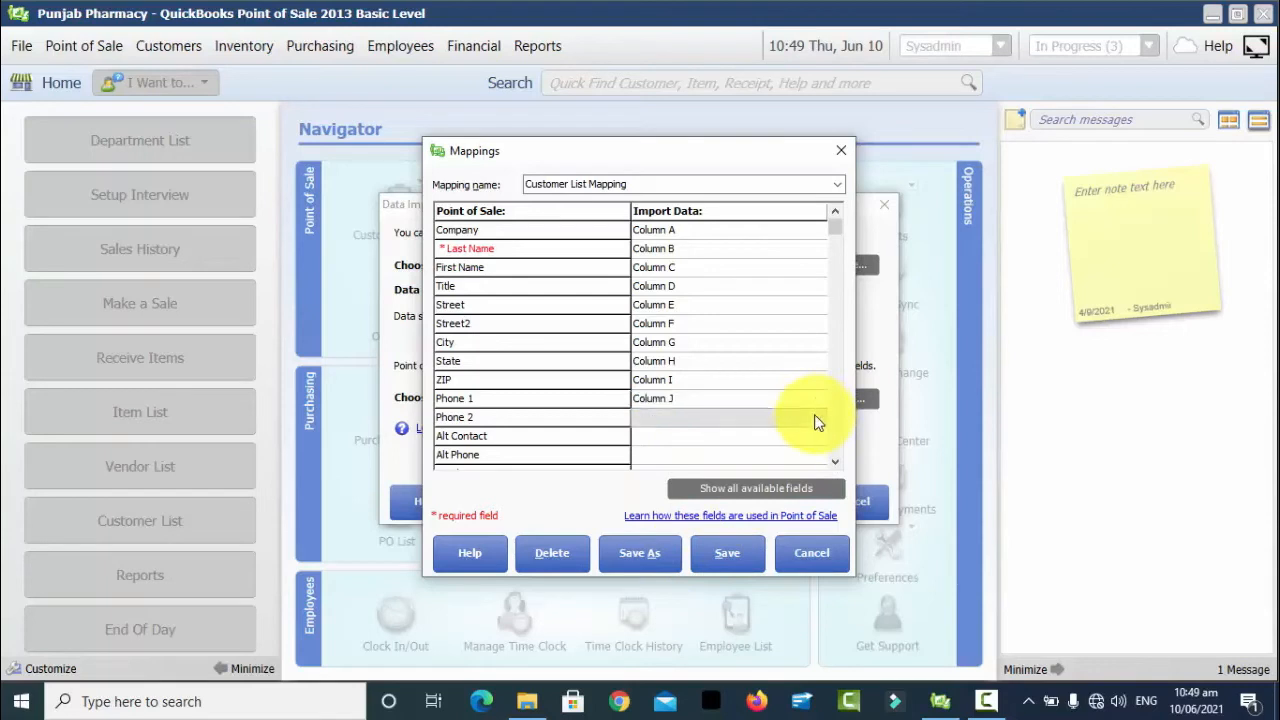
{"action": "left_click", "coordinate": [815, 420]}
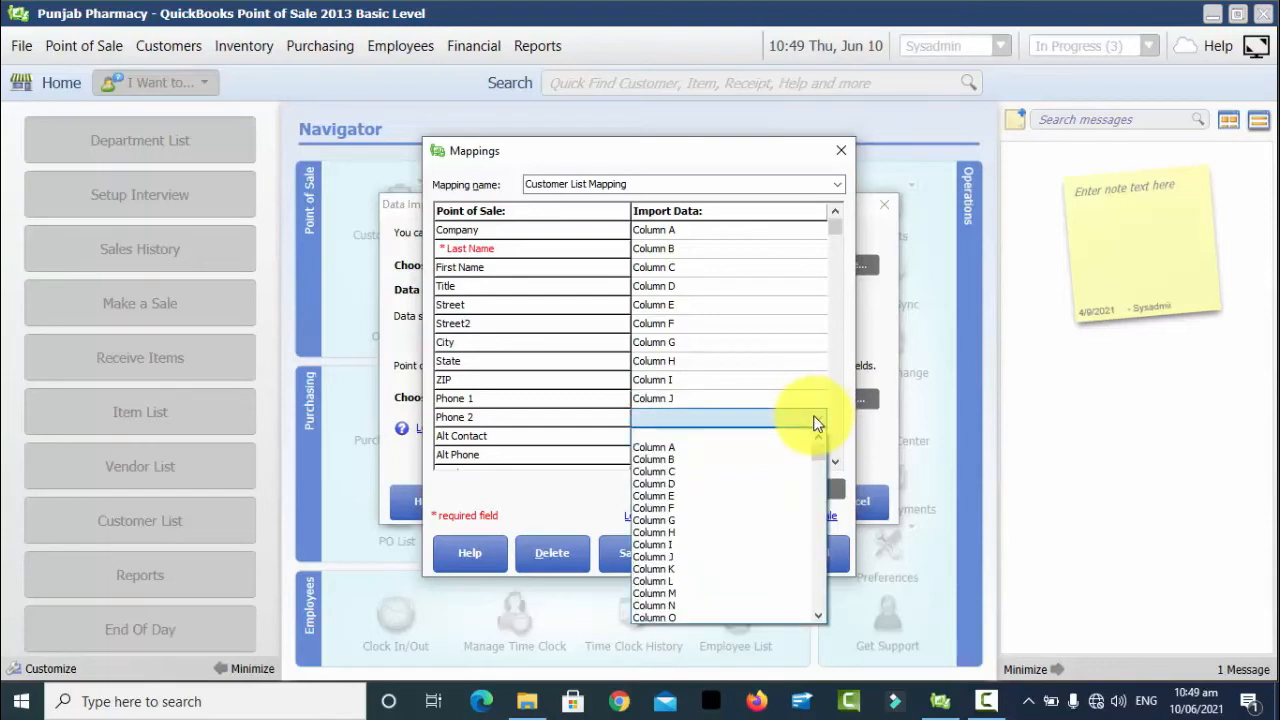
{"action": "left_click", "coordinate": [670, 568]}
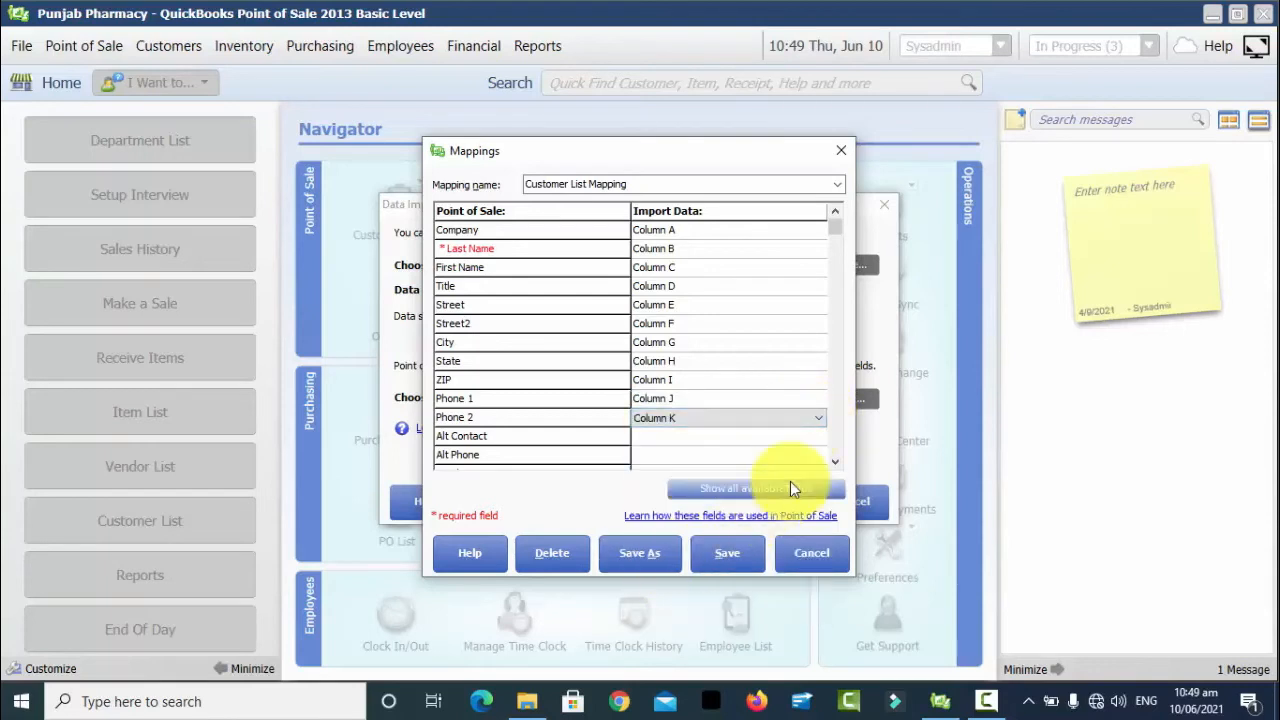
{"action": "left_click", "coordinate": [816, 438]}
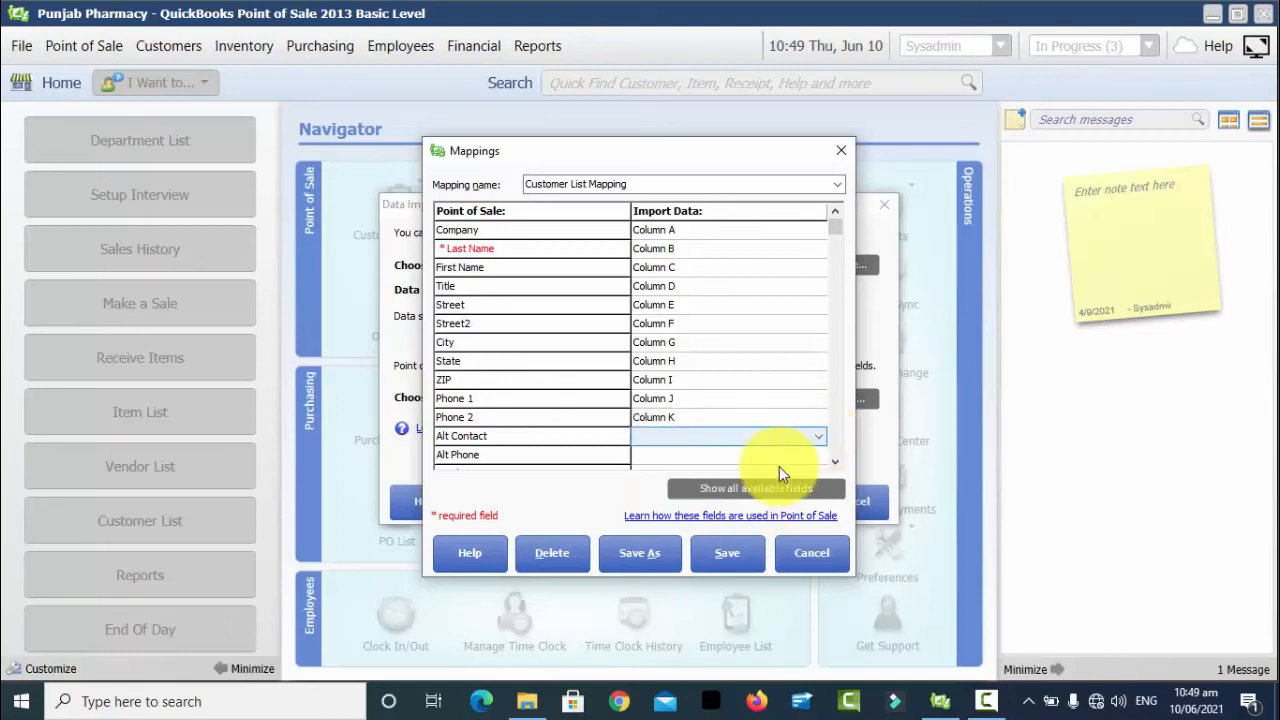
{"action": "left_click", "coordinate": [814, 437]}
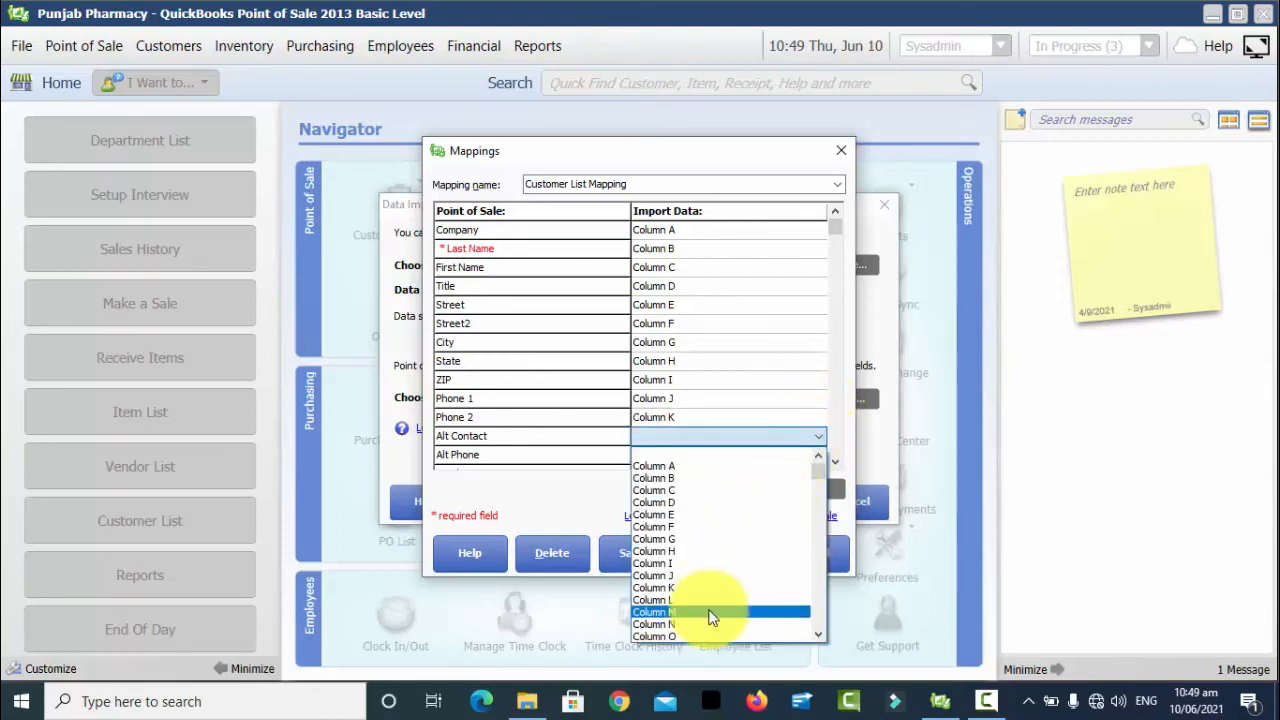
{"action": "left_click", "coordinate": [696, 601]}
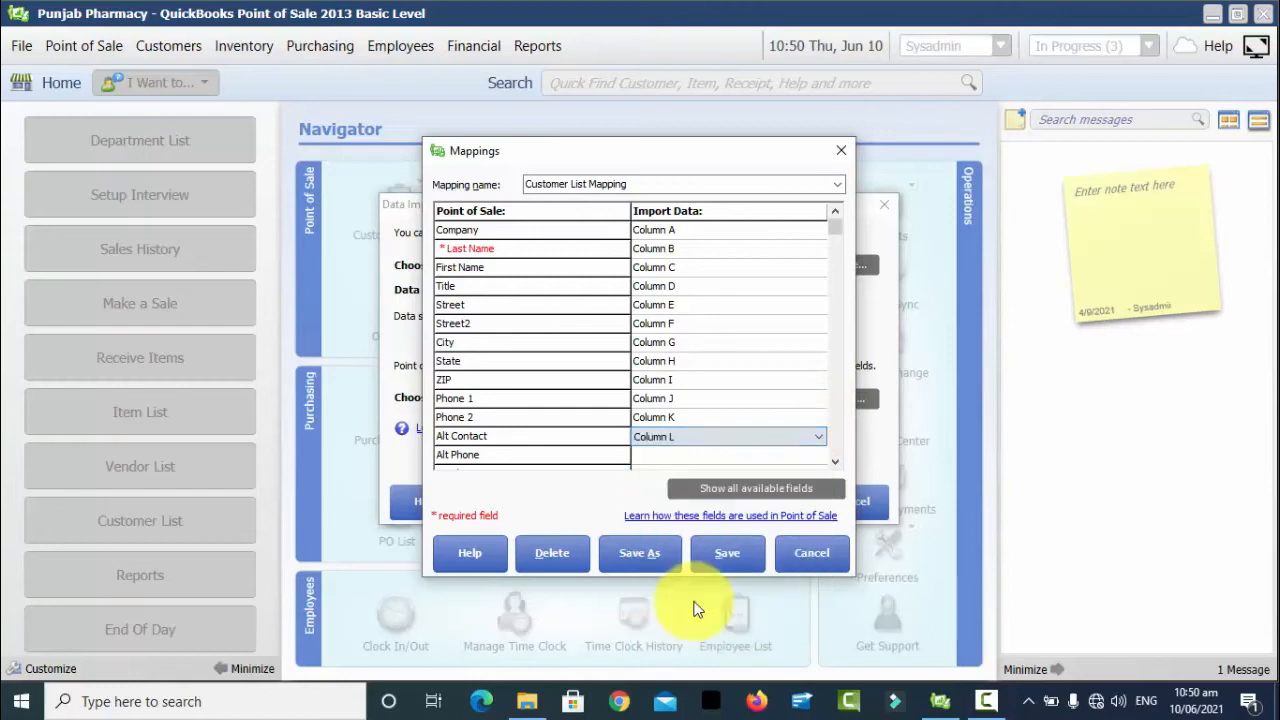
Map the Alt Phone field to Column M and save the customer list mapping.
{"action": "left_click", "coordinate": [812, 458]}
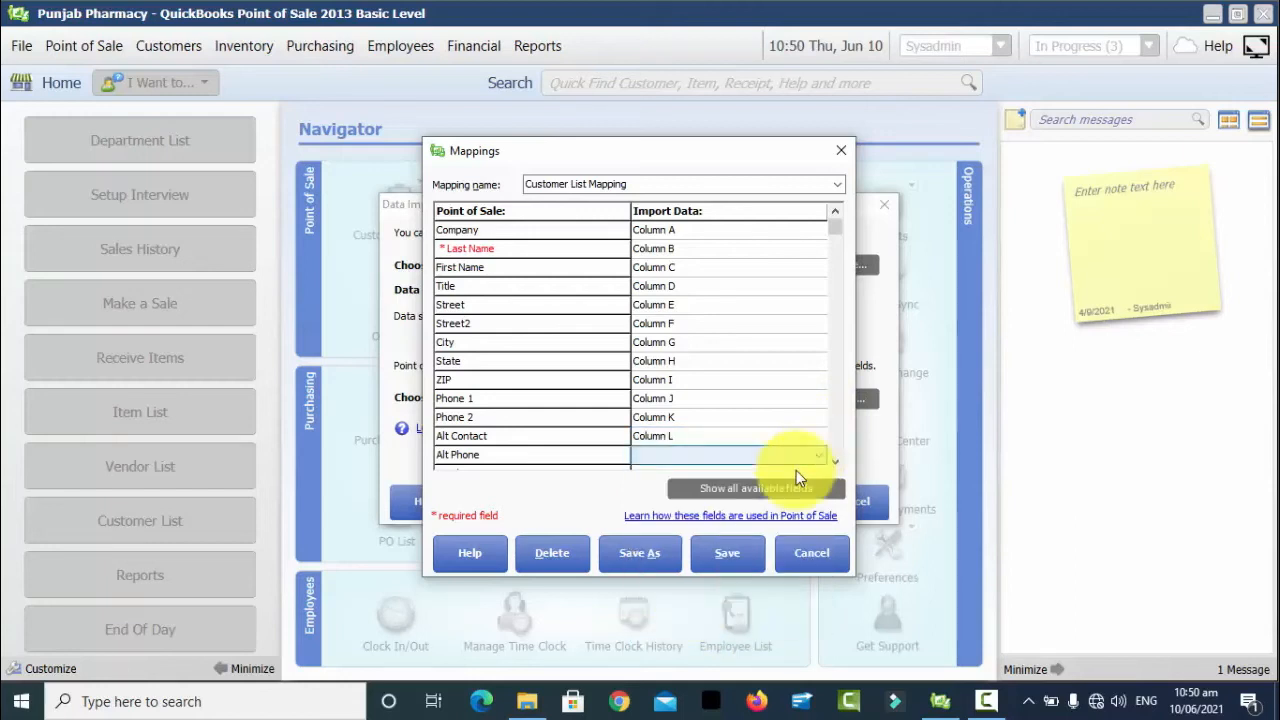
{"action": "left_click", "coordinate": [793, 457]}
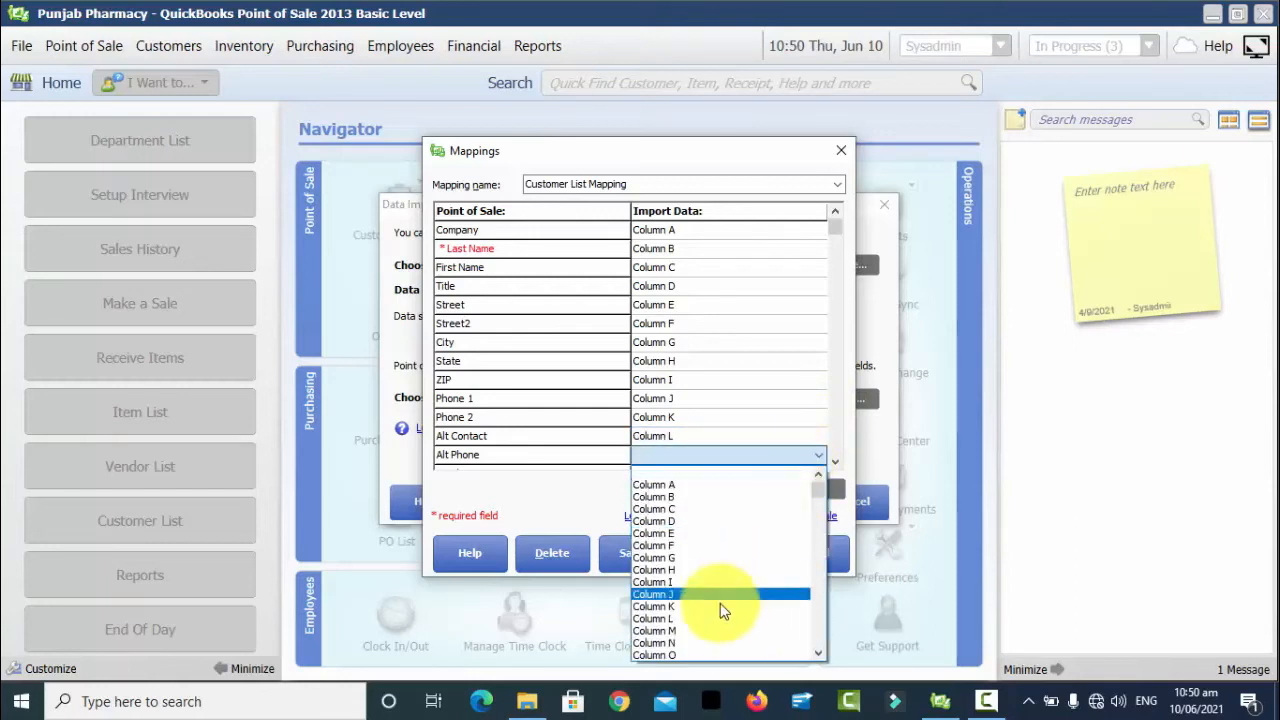
{"action": "left_click", "coordinate": [700, 629]}
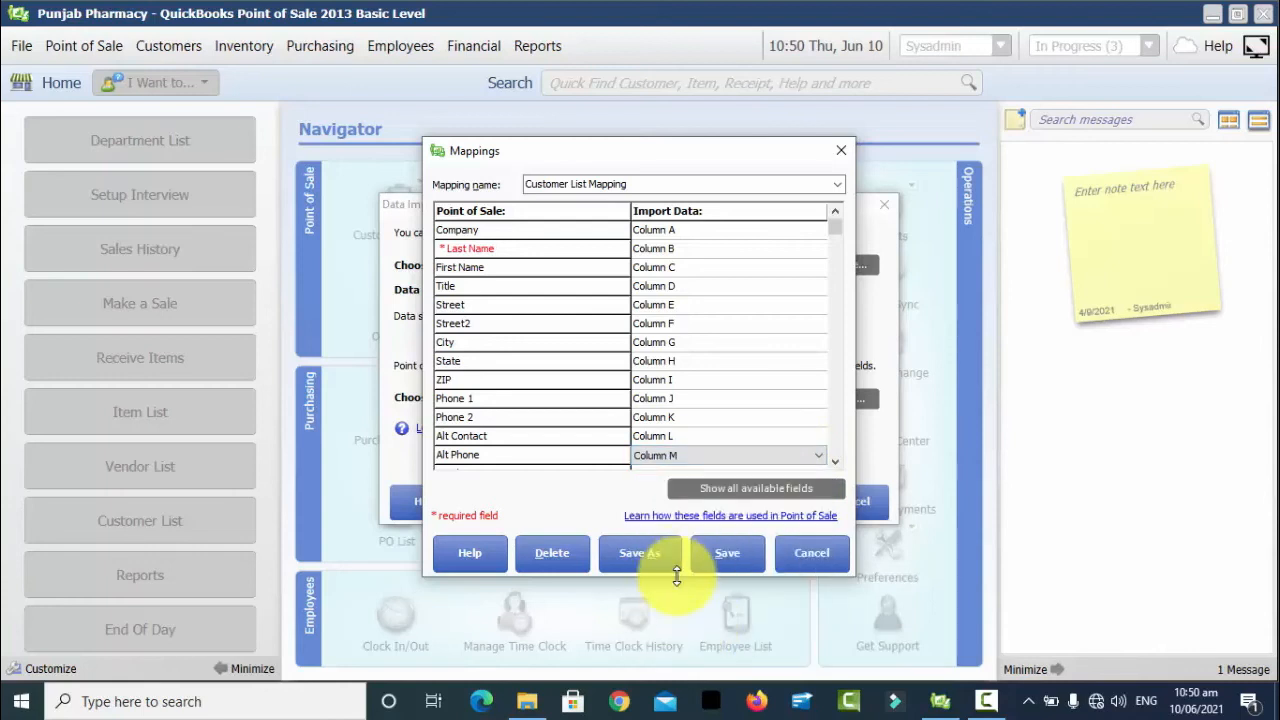
{"action": "left_click", "coordinate": [717, 553]}
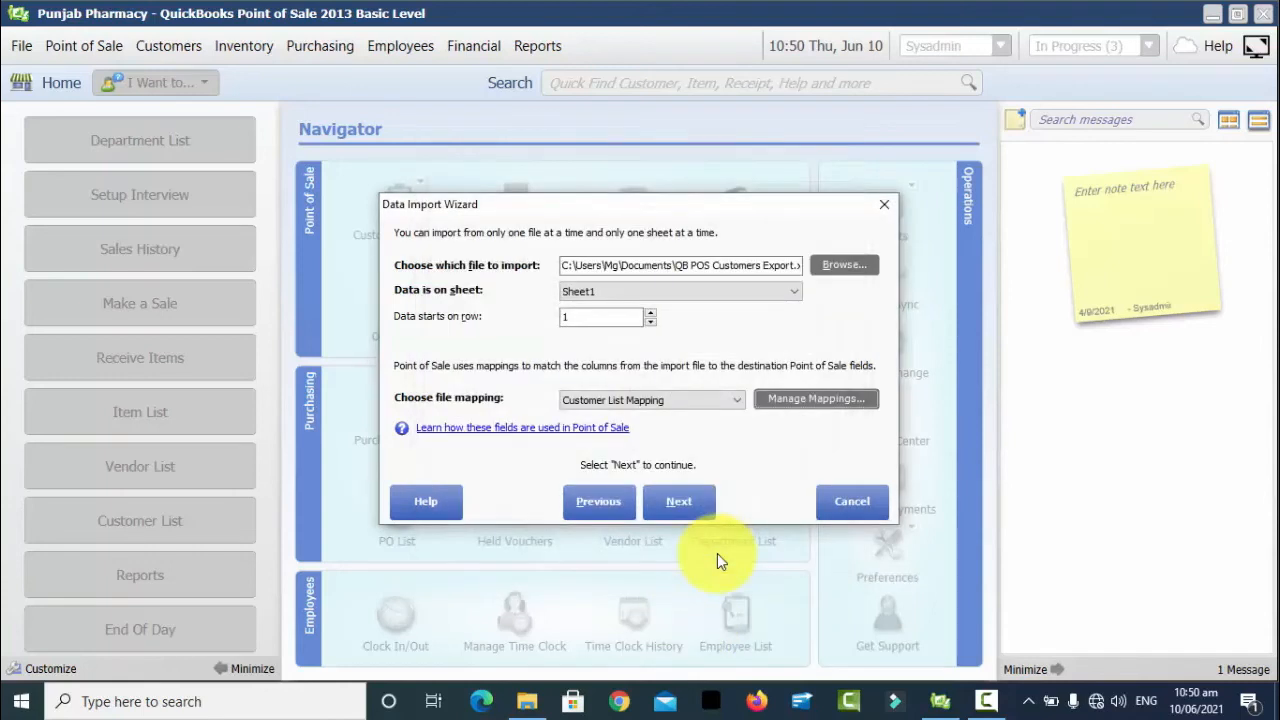
Continue the import, matching existing records by Full Name Only and handling duplicates with Prompt me and let me decide.
{"action": "left_click", "coordinate": [685, 501]}
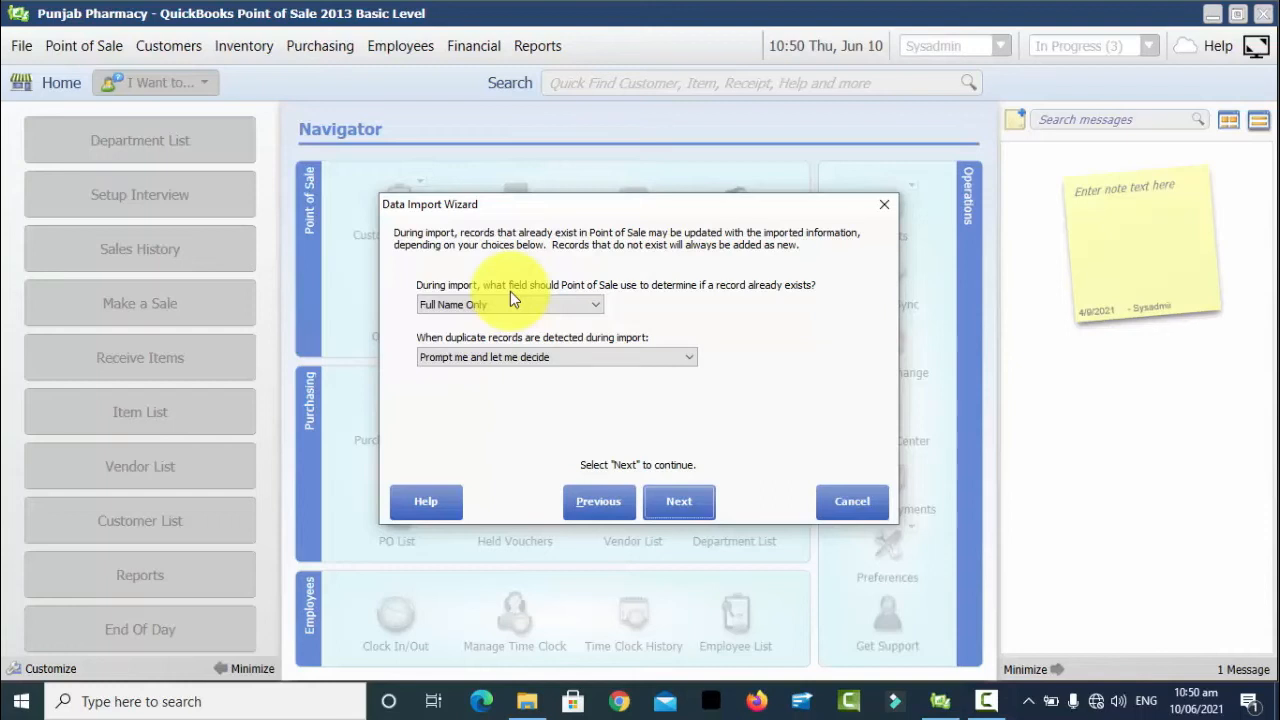
{"action": "left_click", "coordinate": [556, 304]}
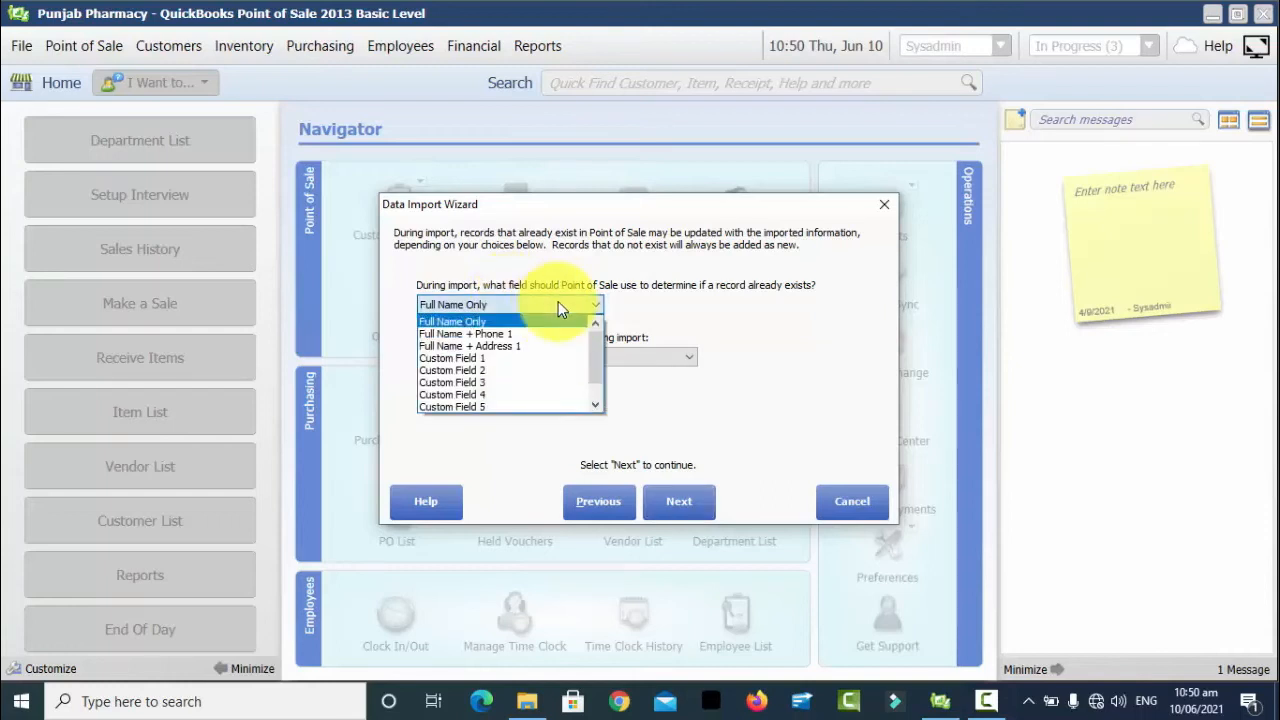
{"action": "left_click", "coordinate": [558, 306]}
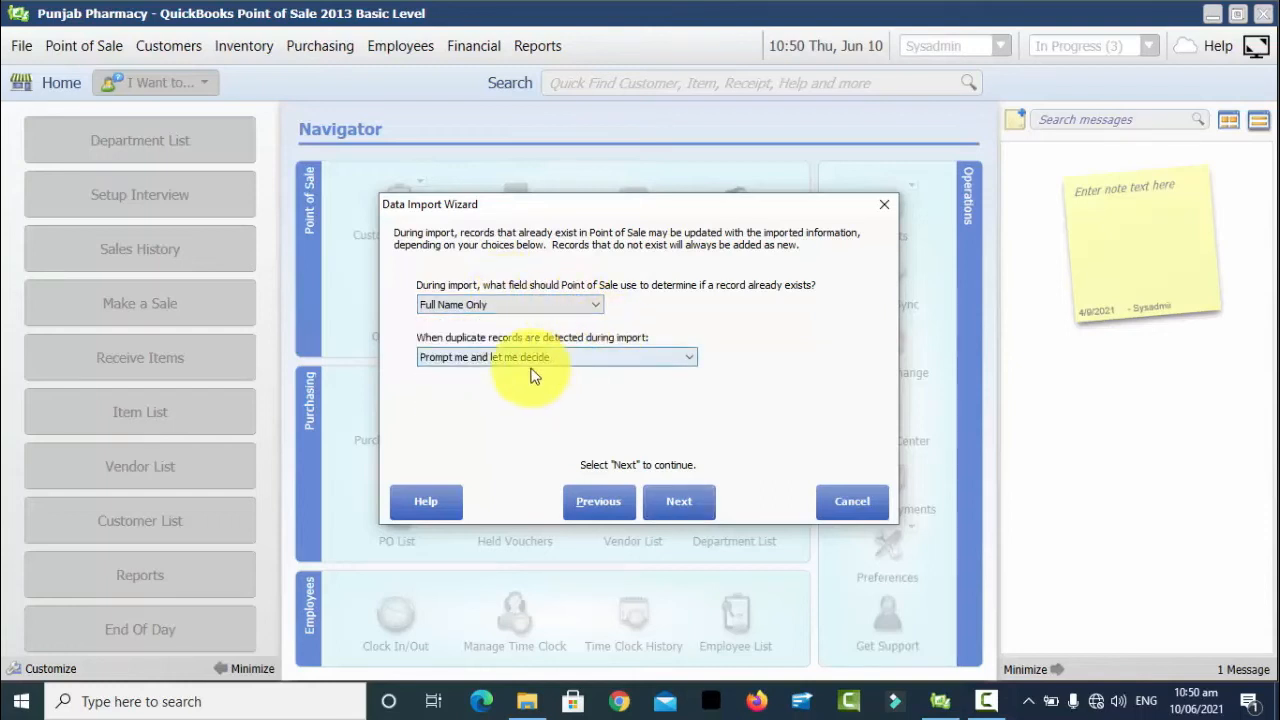
{"action": "left_click", "coordinate": [677, 500]}
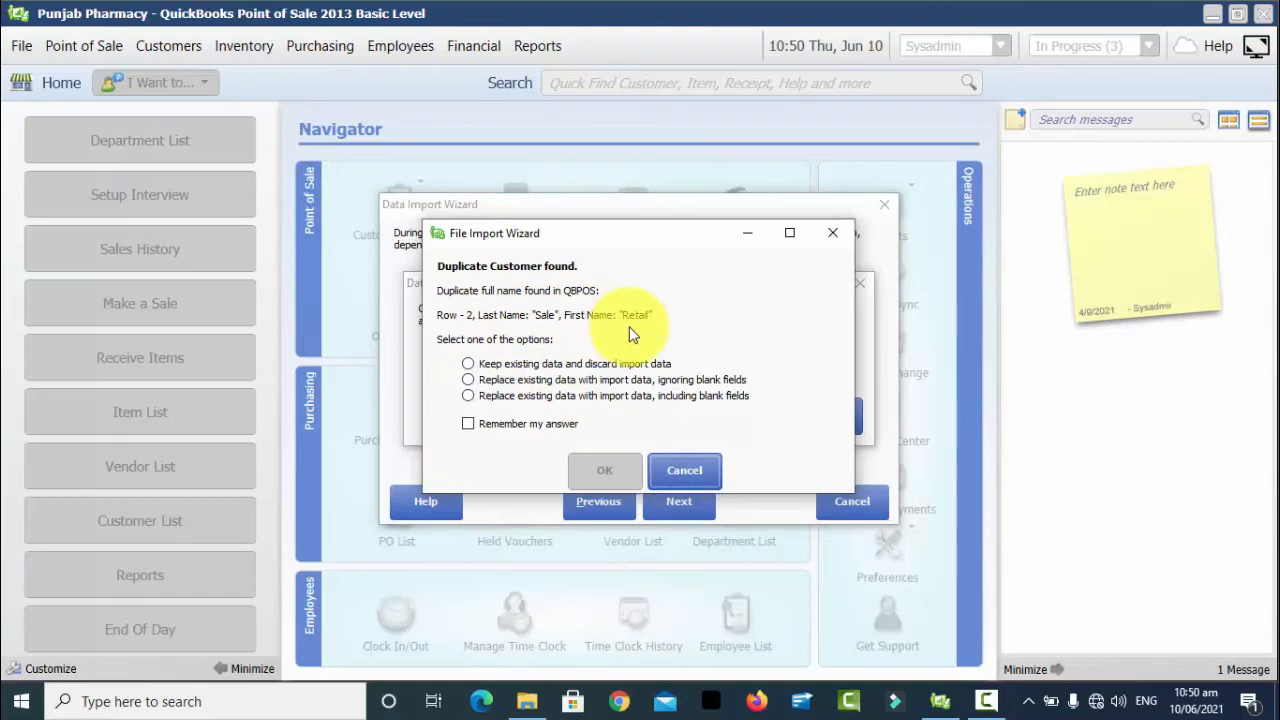
Resolve the duplicate customer by keeping existing data and discarding import data, and have this answer remembered.
{"action": "left_click", "coordinate": [566, 363]}
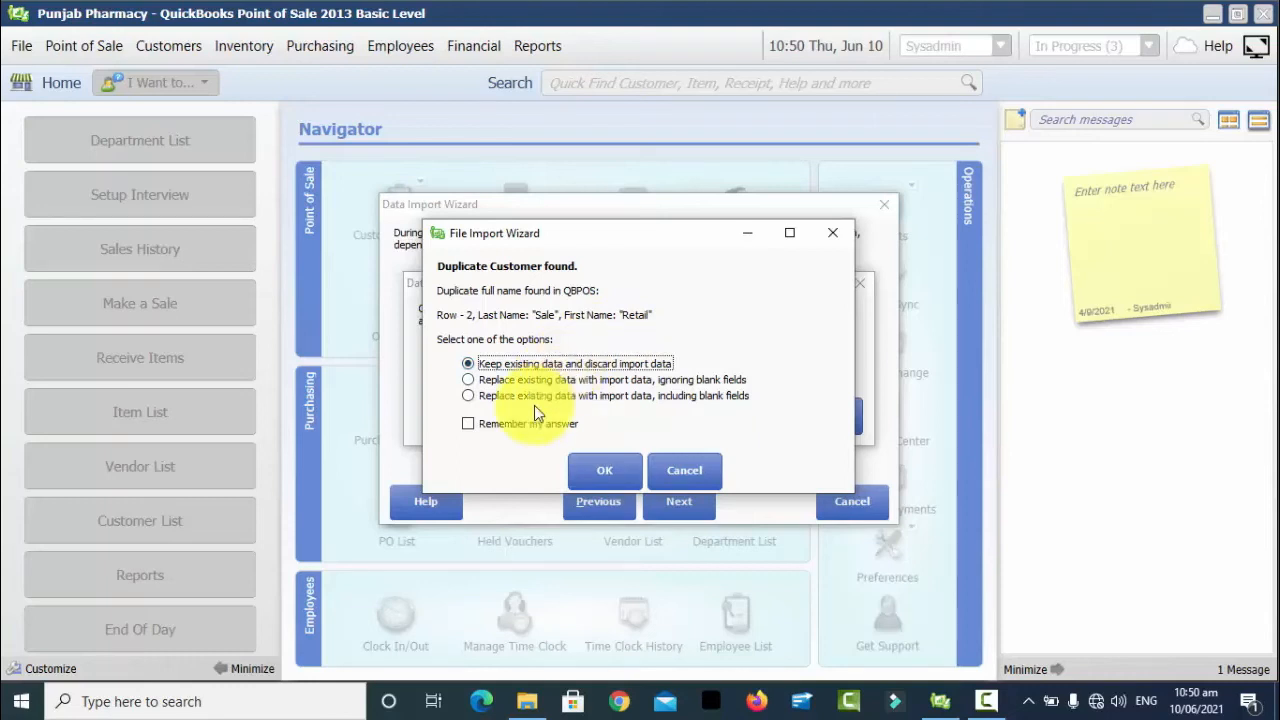
{"action": "left_click", "coordinate": [481, 426]}
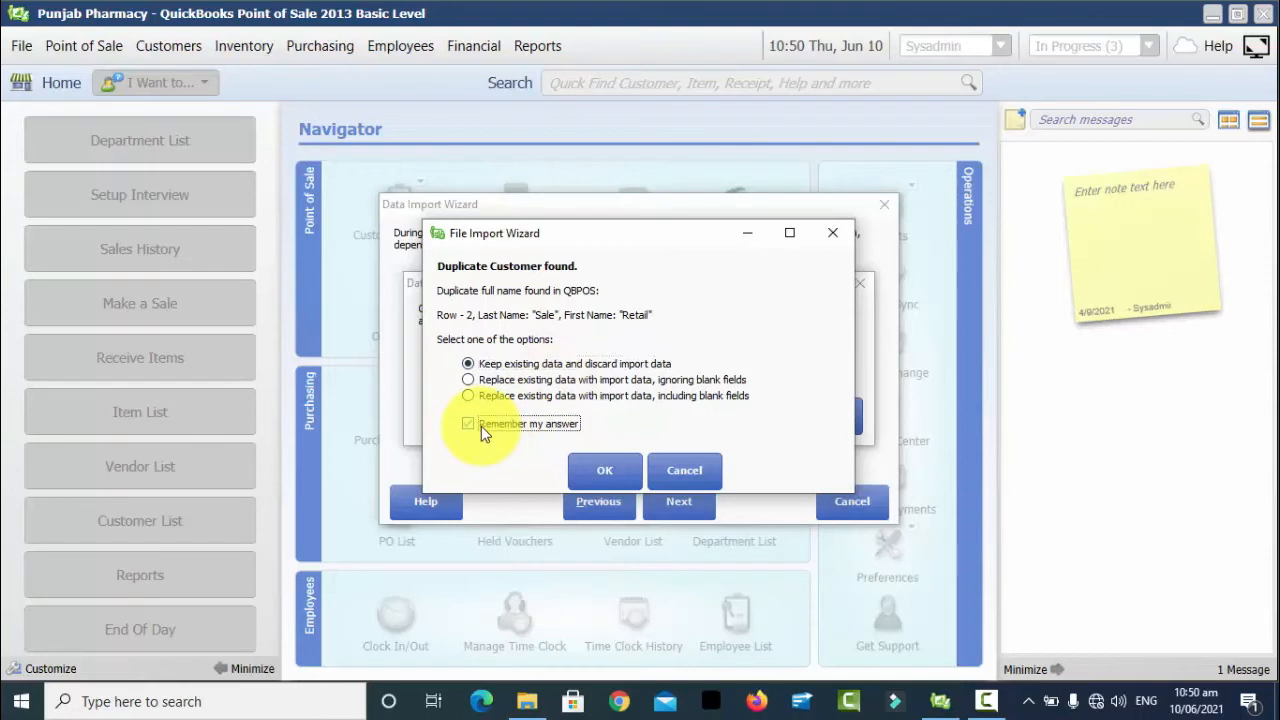
{"action": "left_click", "coordinate": [601, 476]}
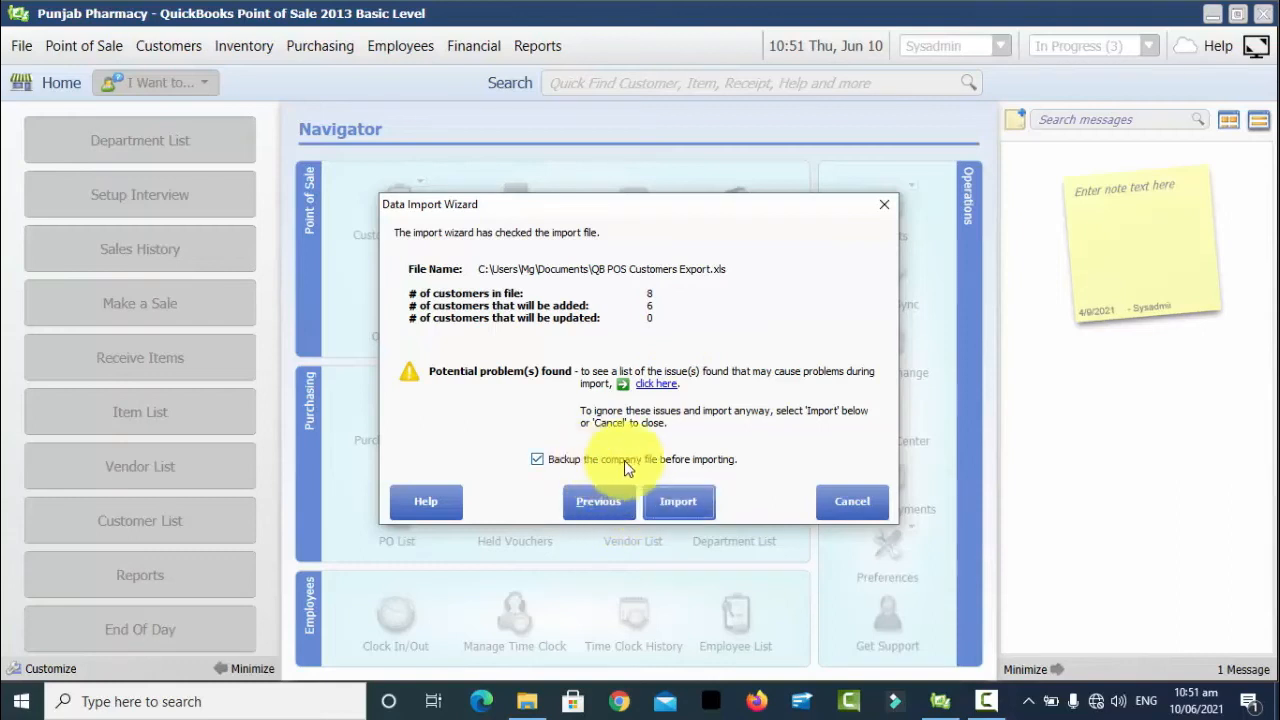
Import the customers with a company file backup to the default location, and close the import wizard.
{"action": "left_click", "coordinate": [691, 499]}
{"action": "left_click", "coordinate": [530, 226]}
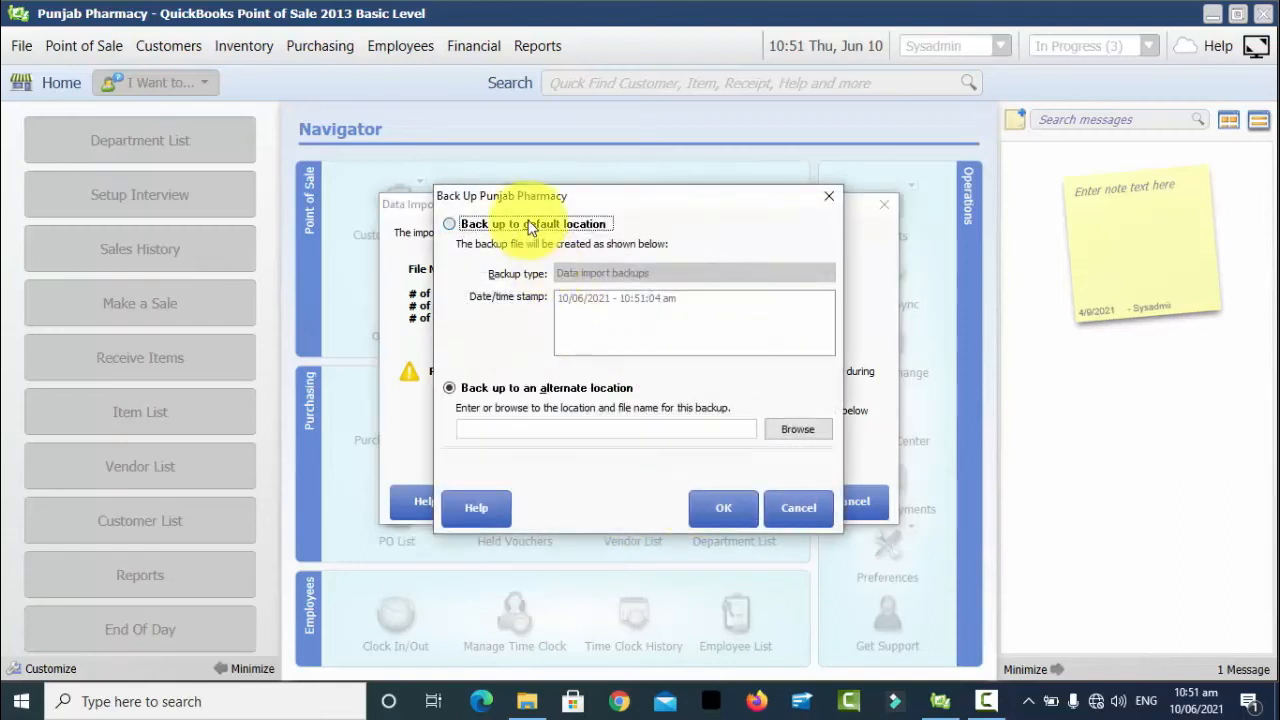
{"action": "left_click", "coordinate": [719, 507]}
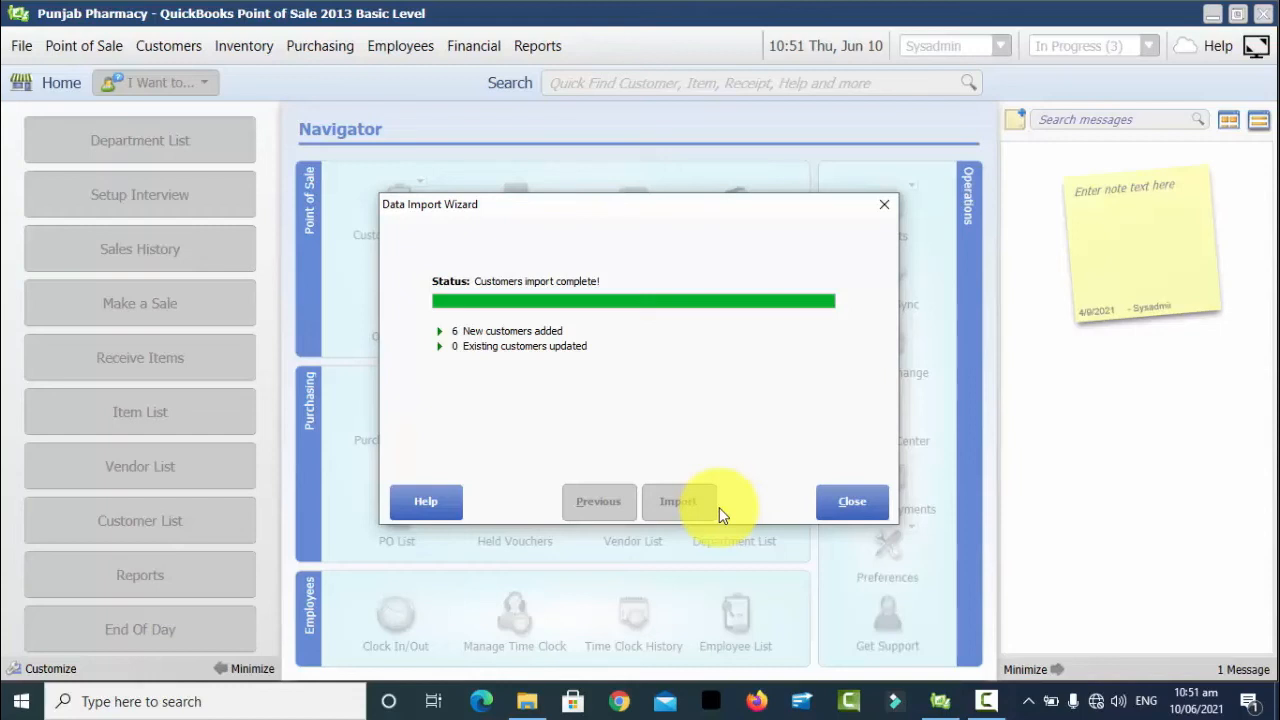
{"action": "left_click", "coordinate": [852, 501]}
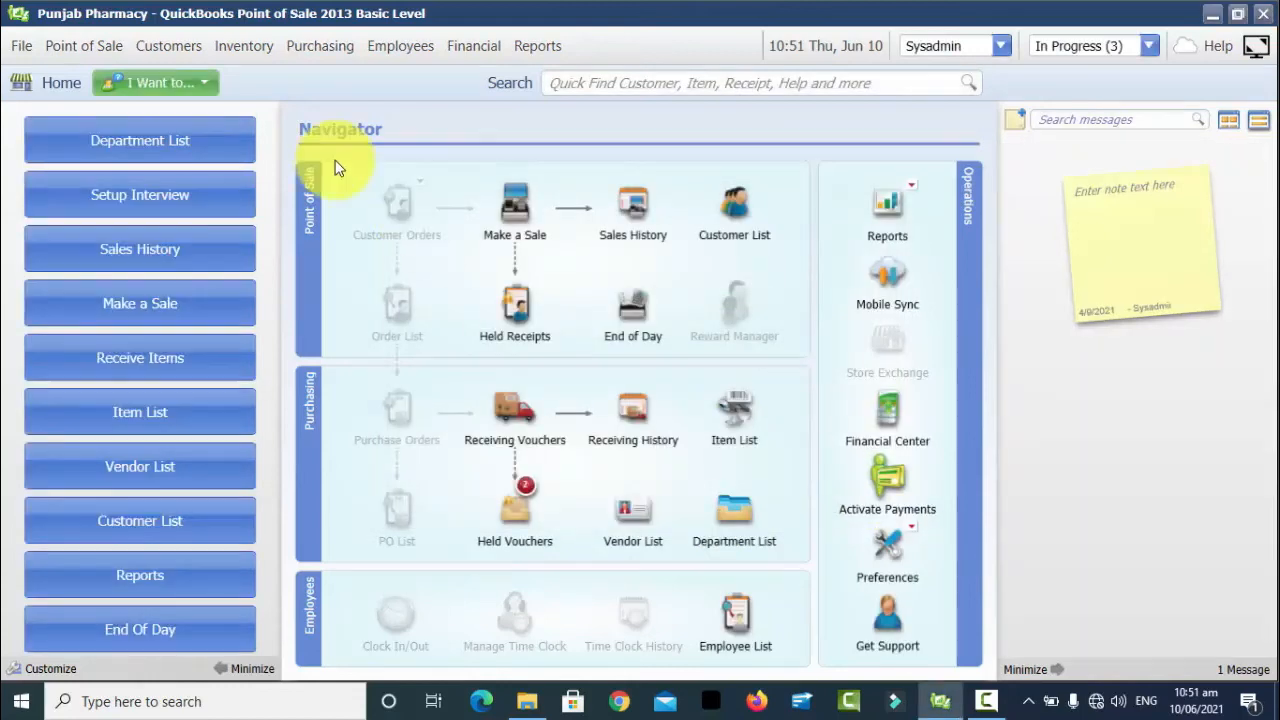
Open the customer list and check the full names of the imported customer records.
{"action": "left_click", "coordinate": [170, 45]}
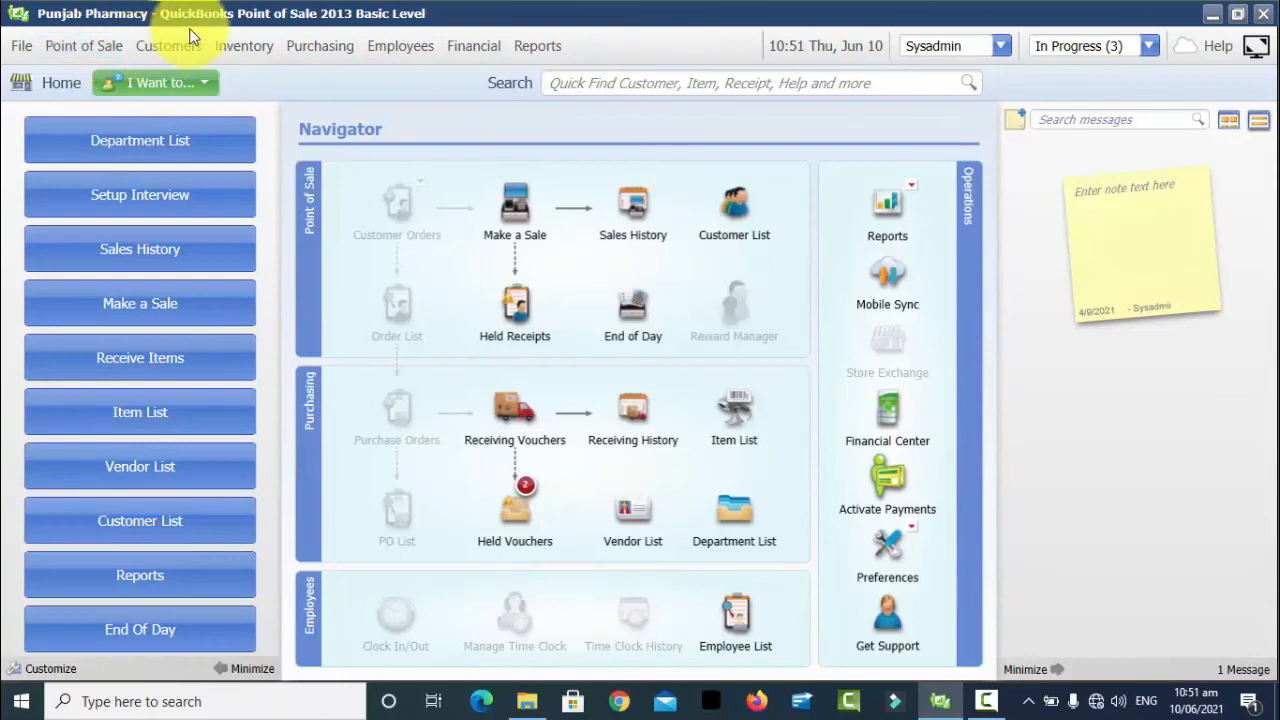
{"action": "left_click", "coordinate": [188, 91]}
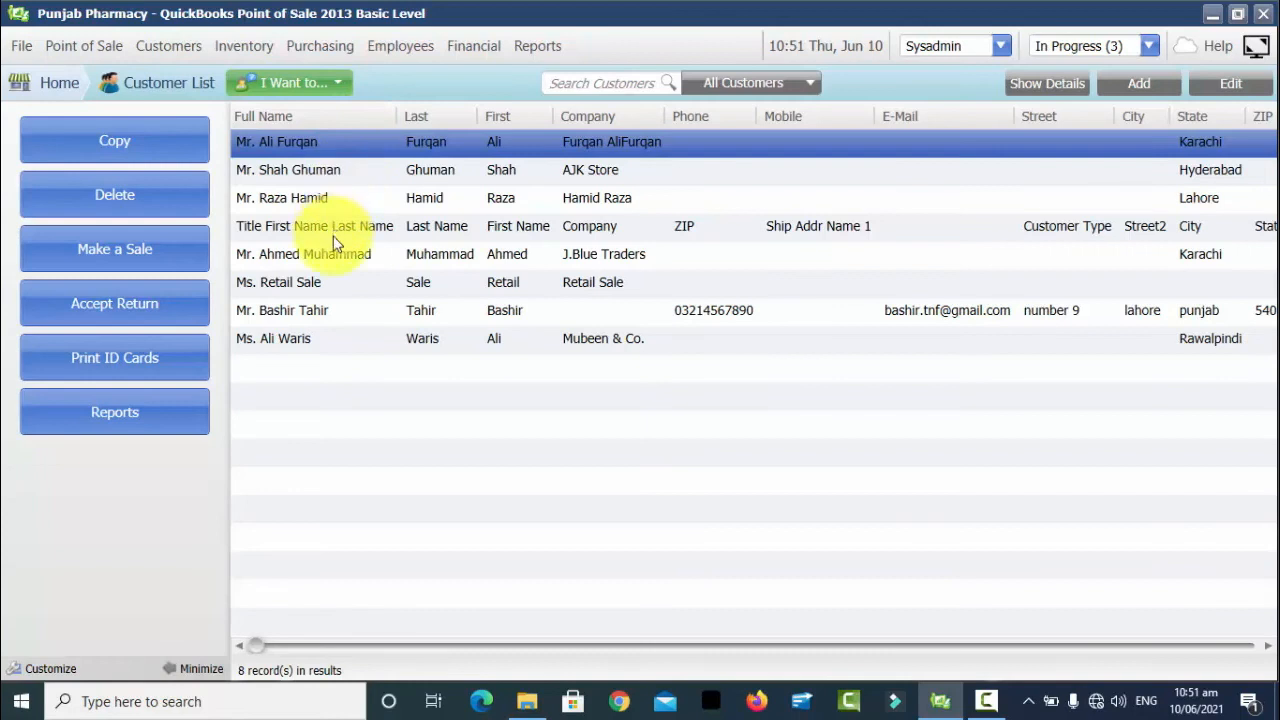
{"action": "left_click", "coordinate": [281, 284]}
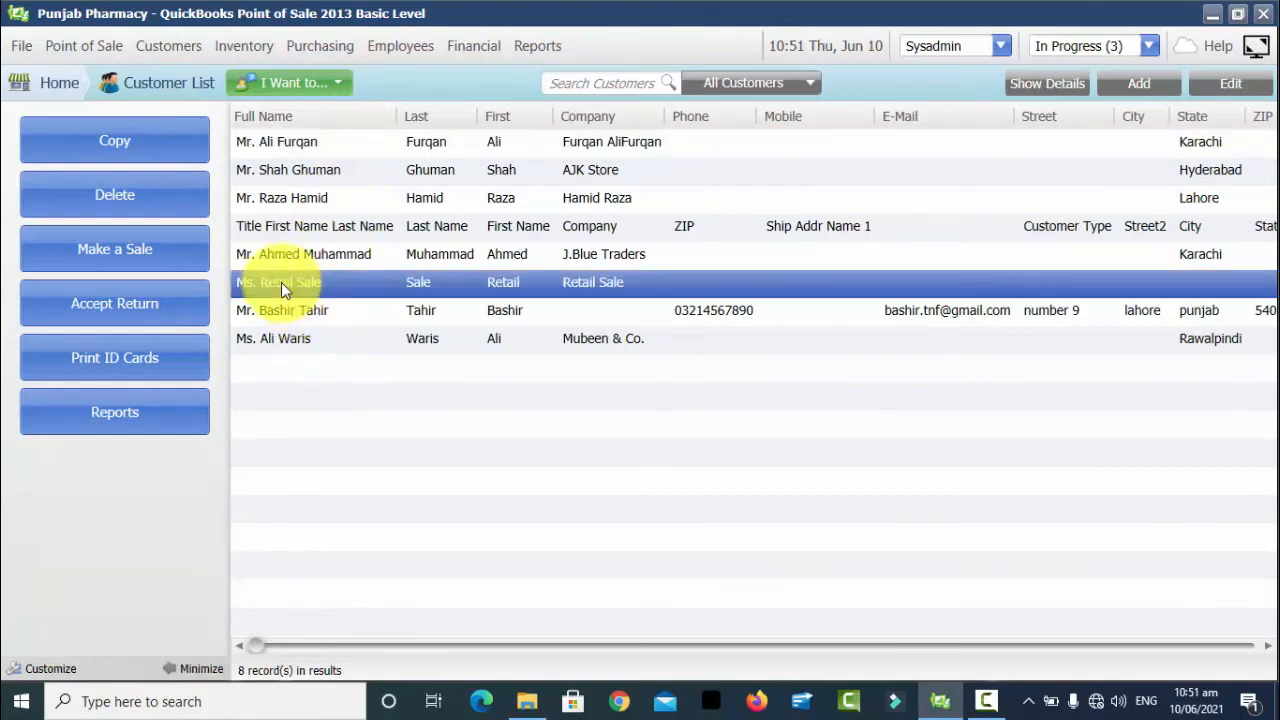
{"action": "left_click", "coordinate": [286, 311]}
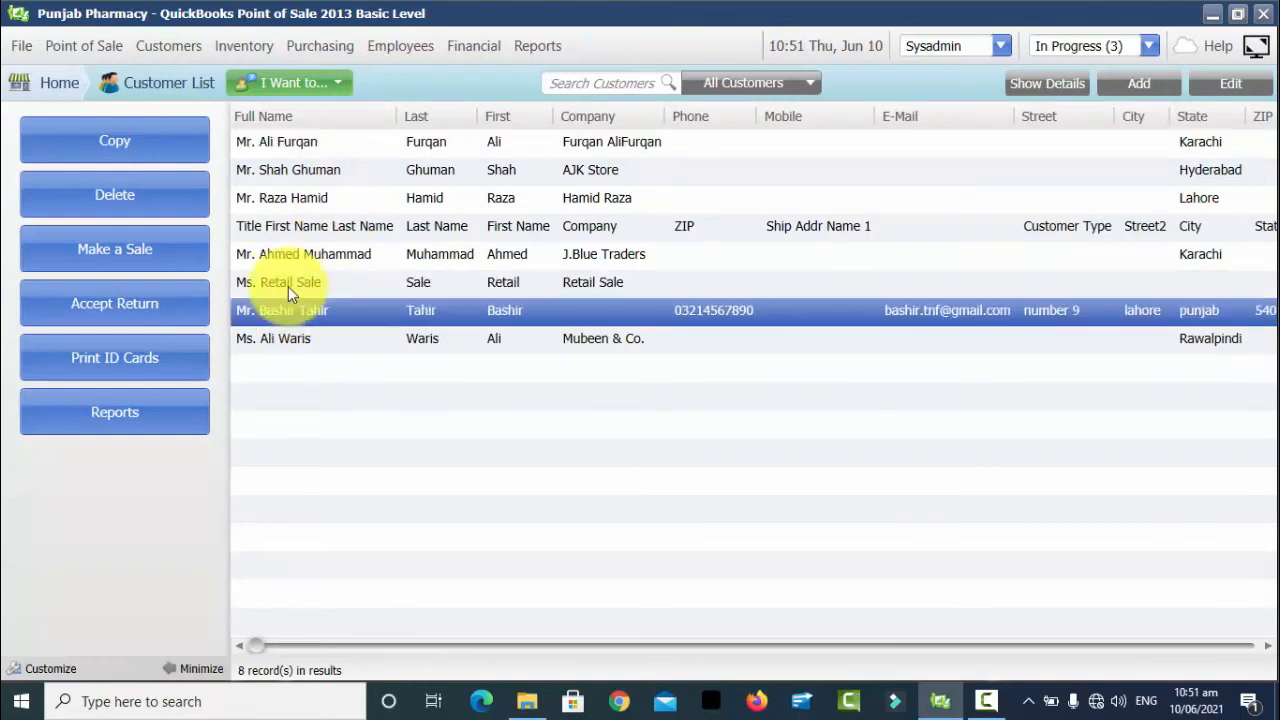
{"action": "left_click", "coordinate": [296, 146]}
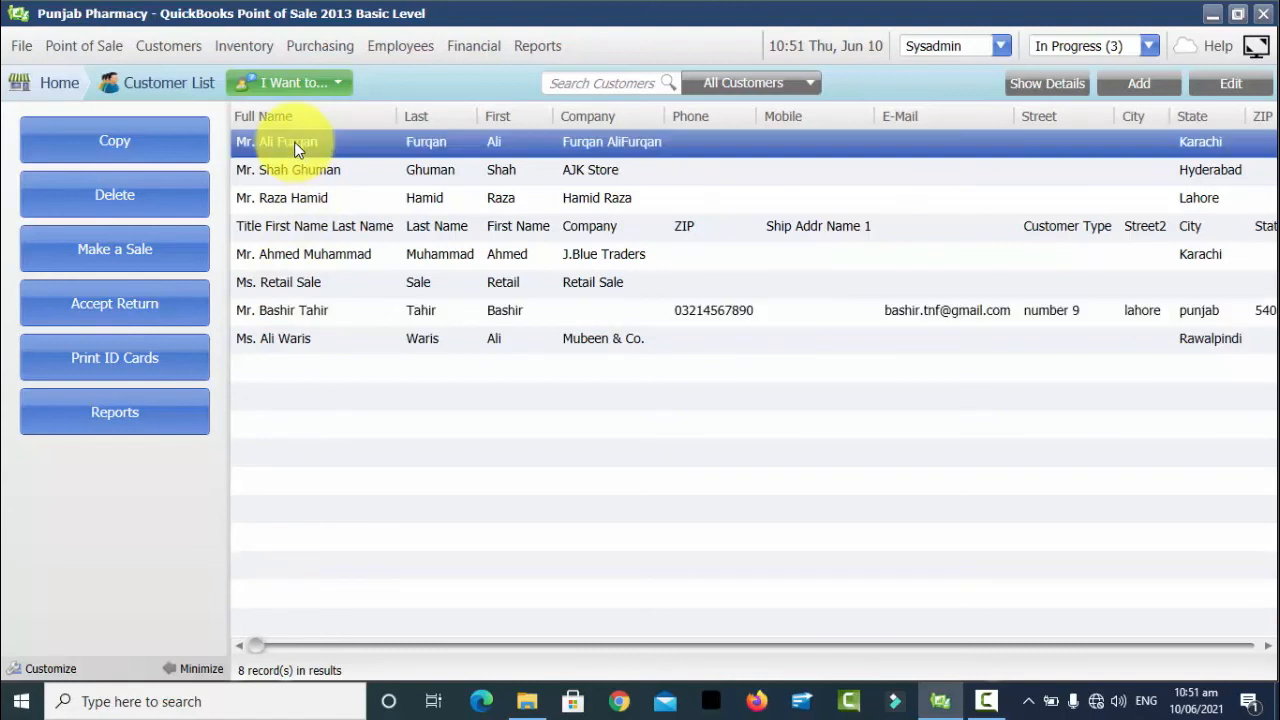
{"action": "left_click", "coordinate": [299, 168]}
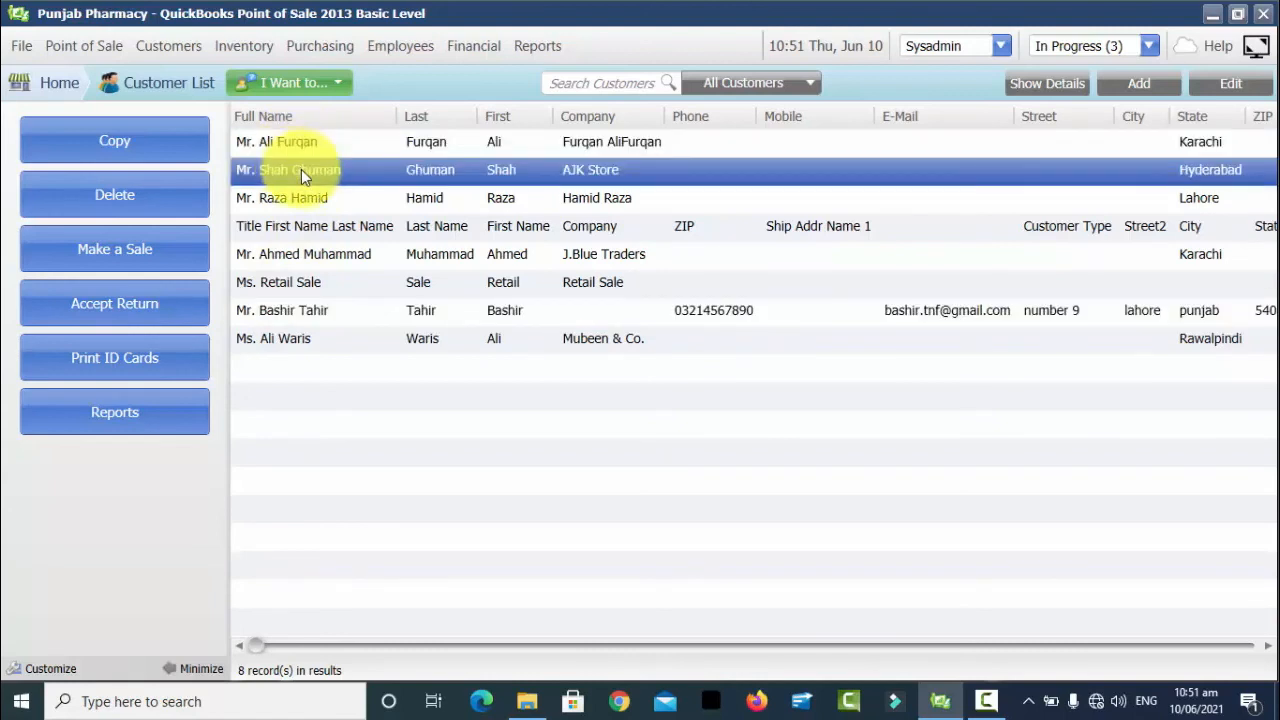
{"action": "left_click", "coordinate": [306, 198]}
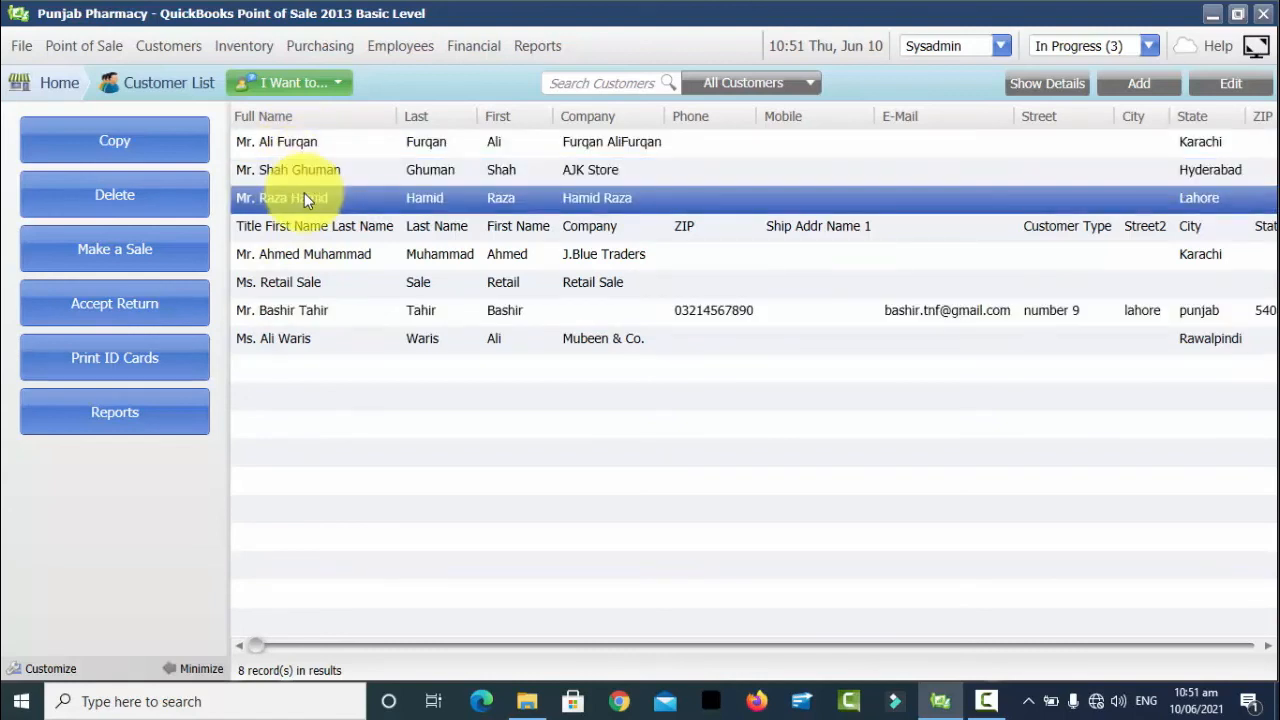
{"action": "left_click", "coordinate": [296, 262]}
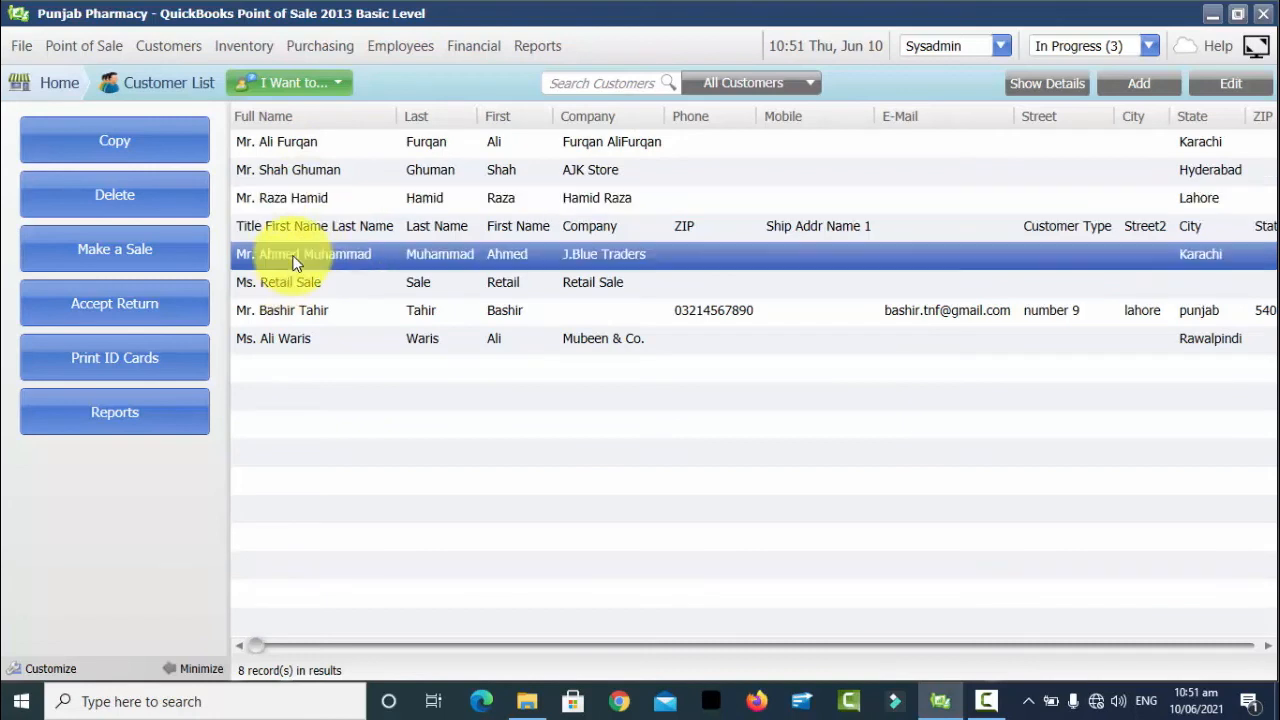
Check the company names of the listed customers row by row and return to the home screen.
{"action": "left_click", "coordinate": [625, 153]}
{"action": "left_click", "coordinate": [620, 176]}
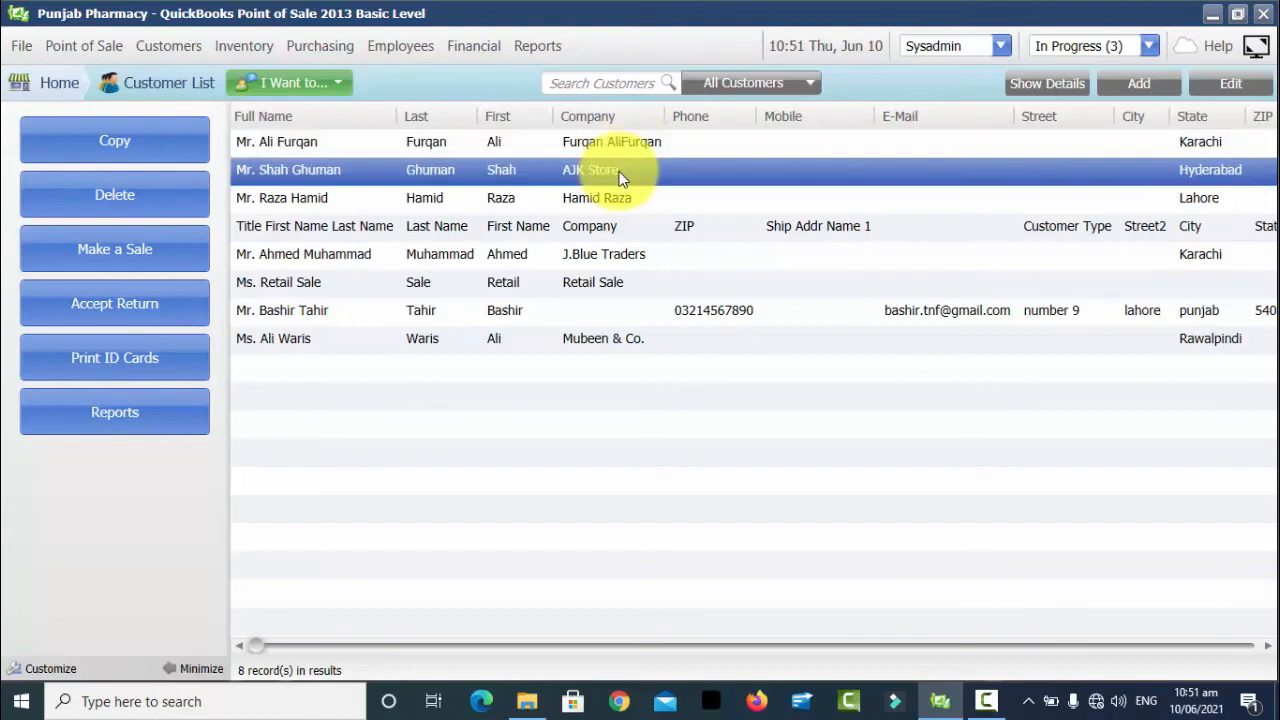
{"action": "left_click", "coordinate": [617, 195]}
{"action": "left_click", "coordinate": [609, 229]}
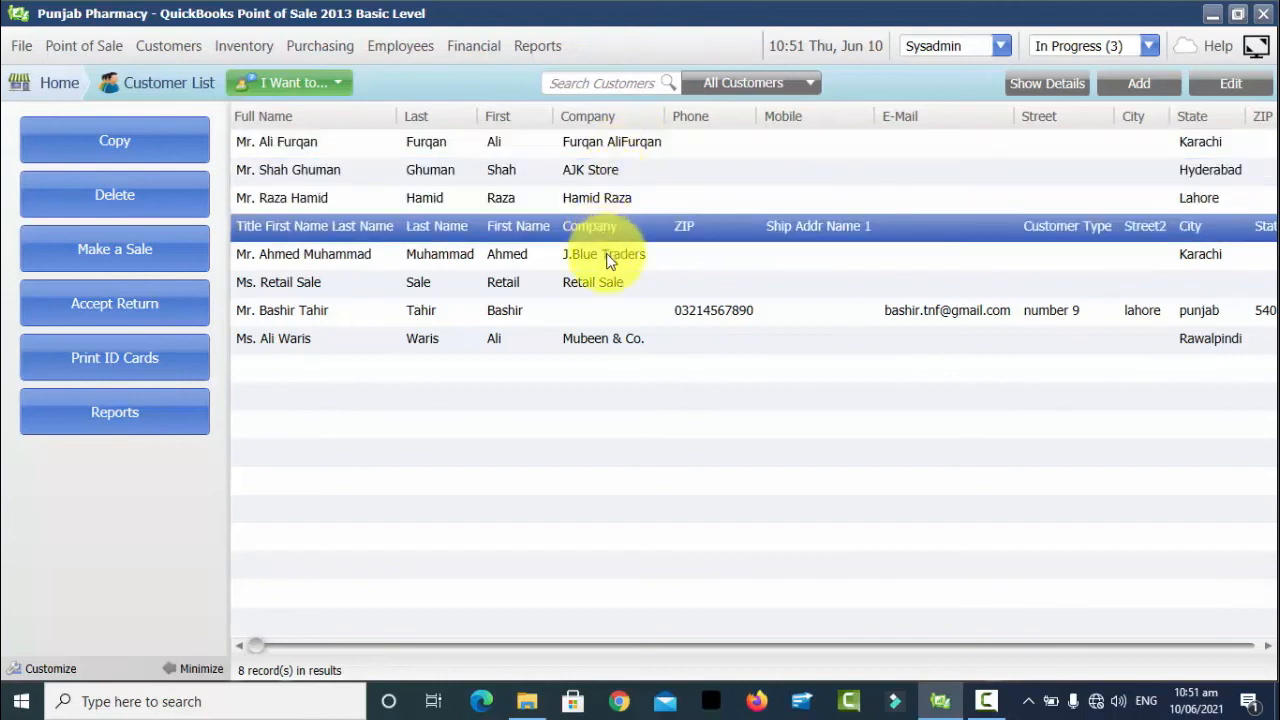
{"action": "left_click", "coordinate": [607, 258]}
{"action": "left_click", "coordinate": [608, 284]}
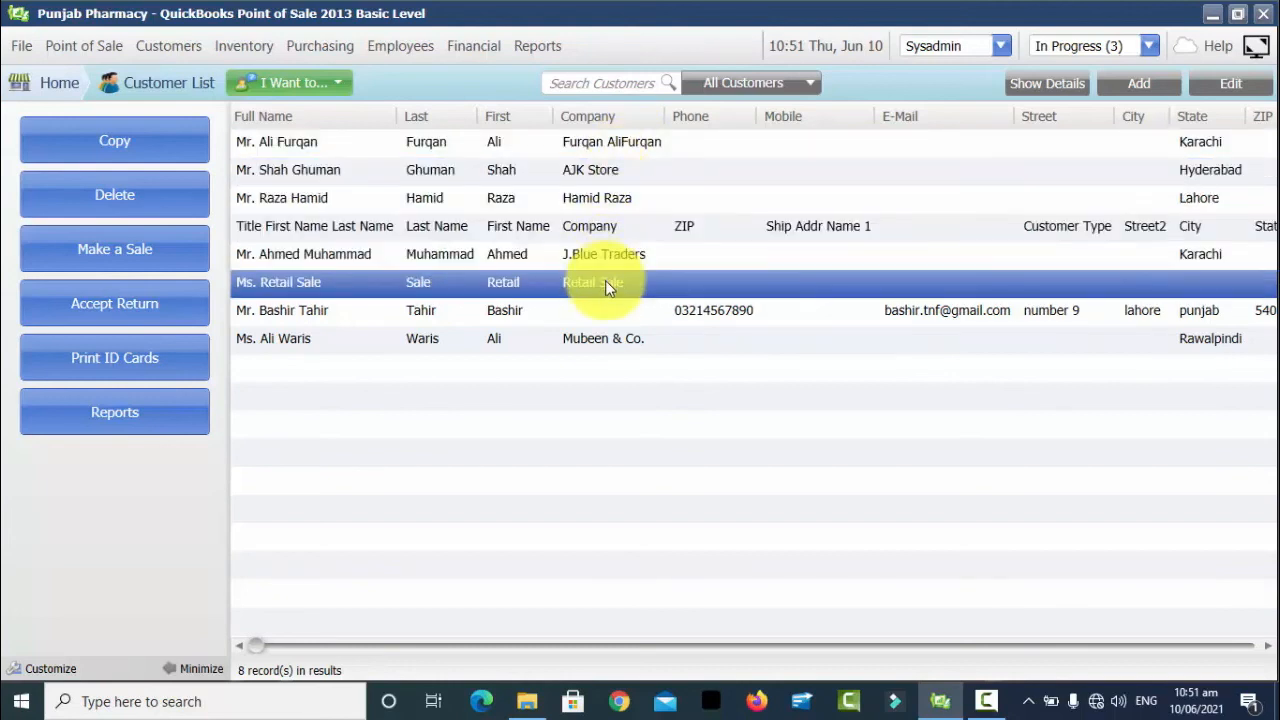
{"action": "left_click", "coordinate": [593, 345]}
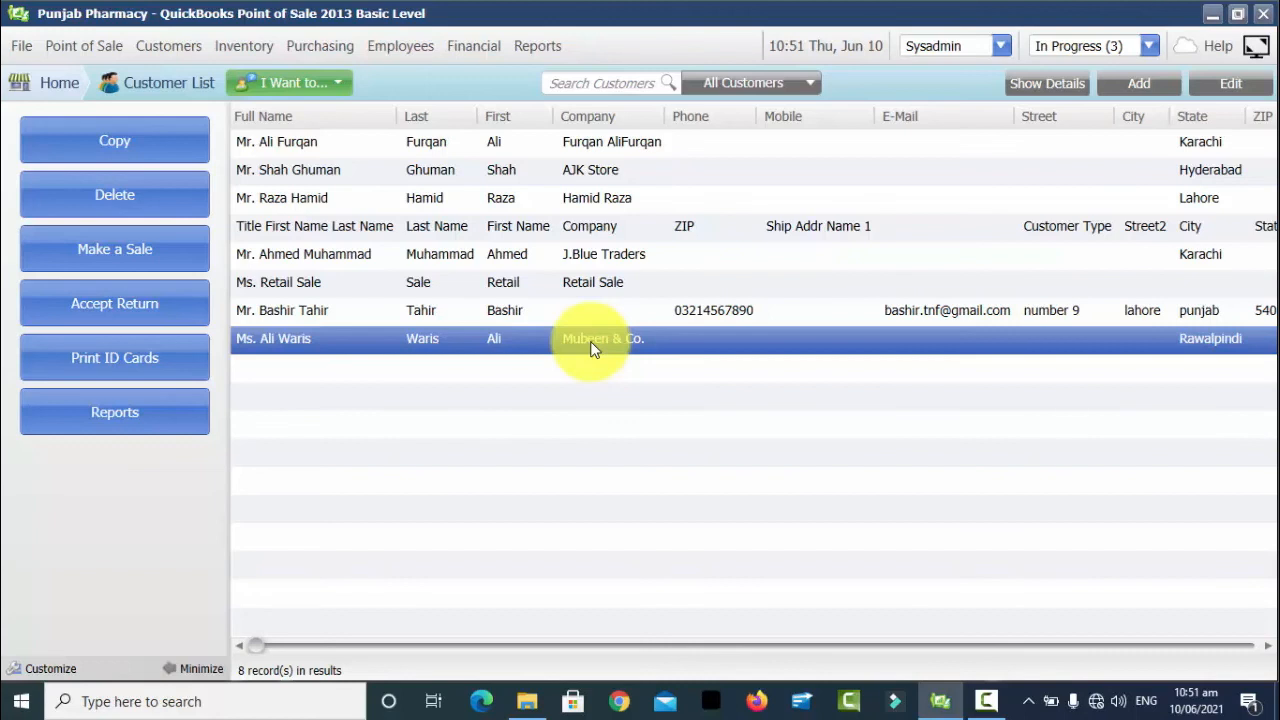
{"action": "left_click", "coordinate": [60, 85]}
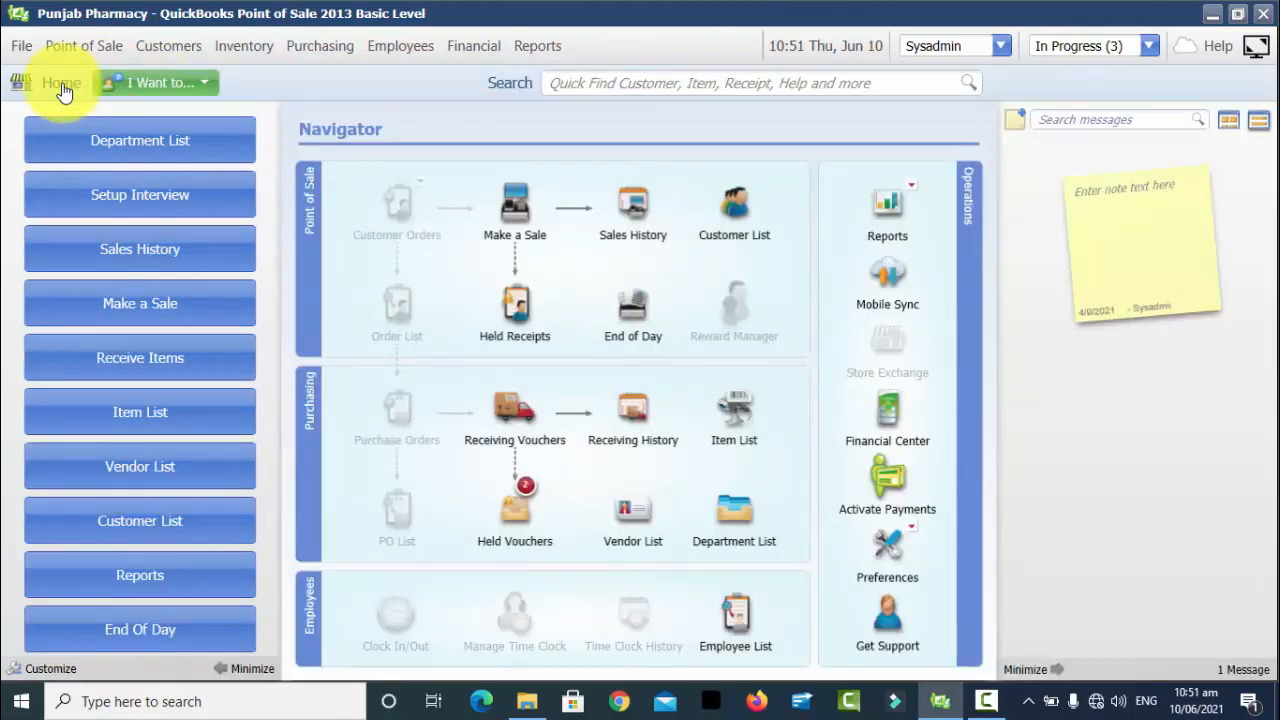